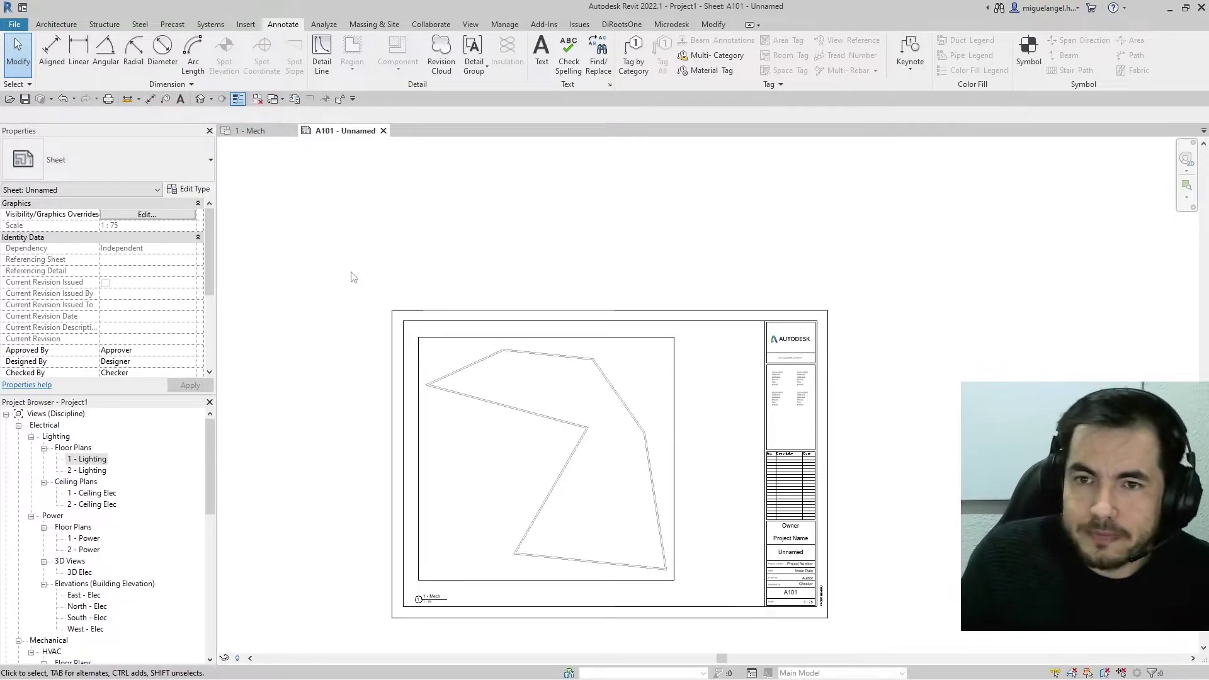
Drag the Legend 1 view from the Project Browser's Legends onto sheet A101.
{"action": "scroll", "coordinate": [104, 499], "scroll_direction": "down", "scroll_amount": 10}
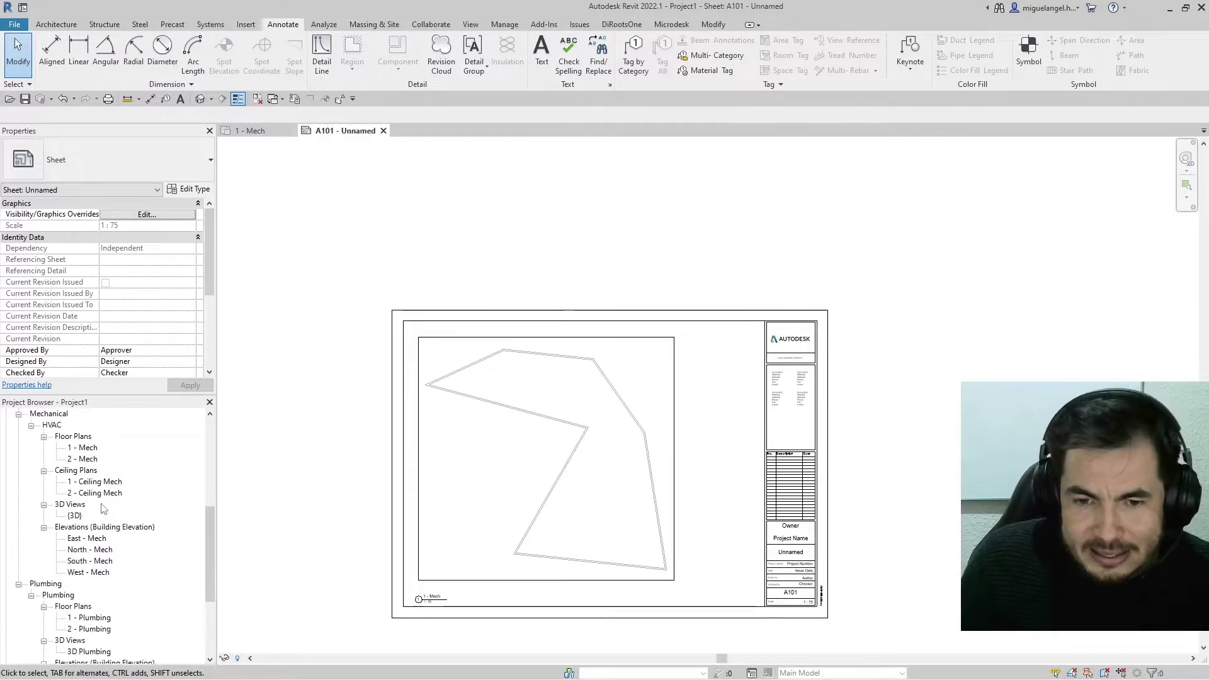
{"action": "left_click", "coordinate": [44, 595]}
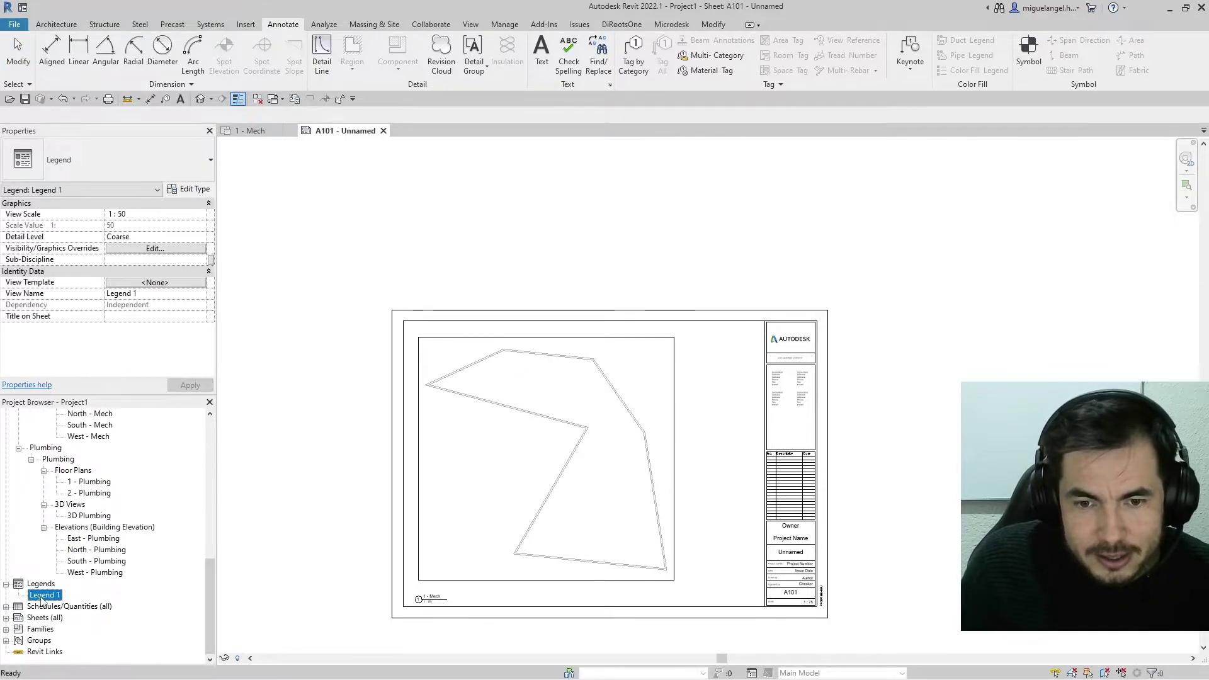
{"action": "left_click", "coordinate": [43, 595]}
{"action": "left_click_drag", "start_coordinate": [43, 595], "coordinate": [217, 548]}
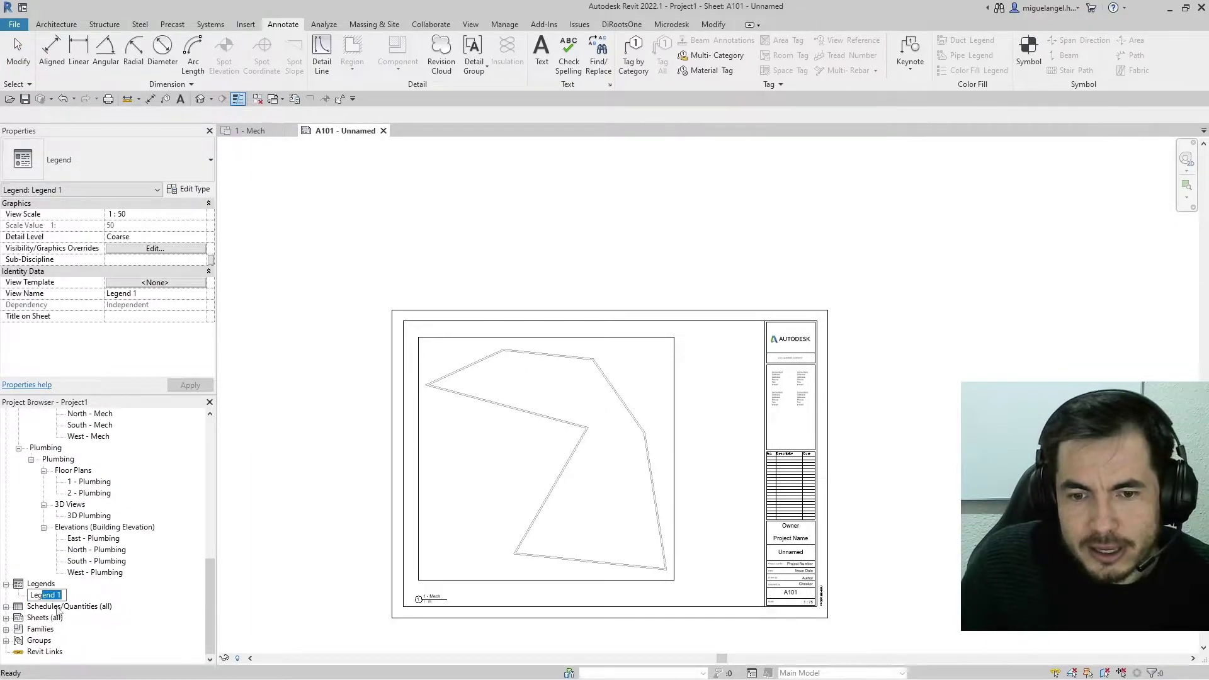
{"action": "key", "text": "Escape"}
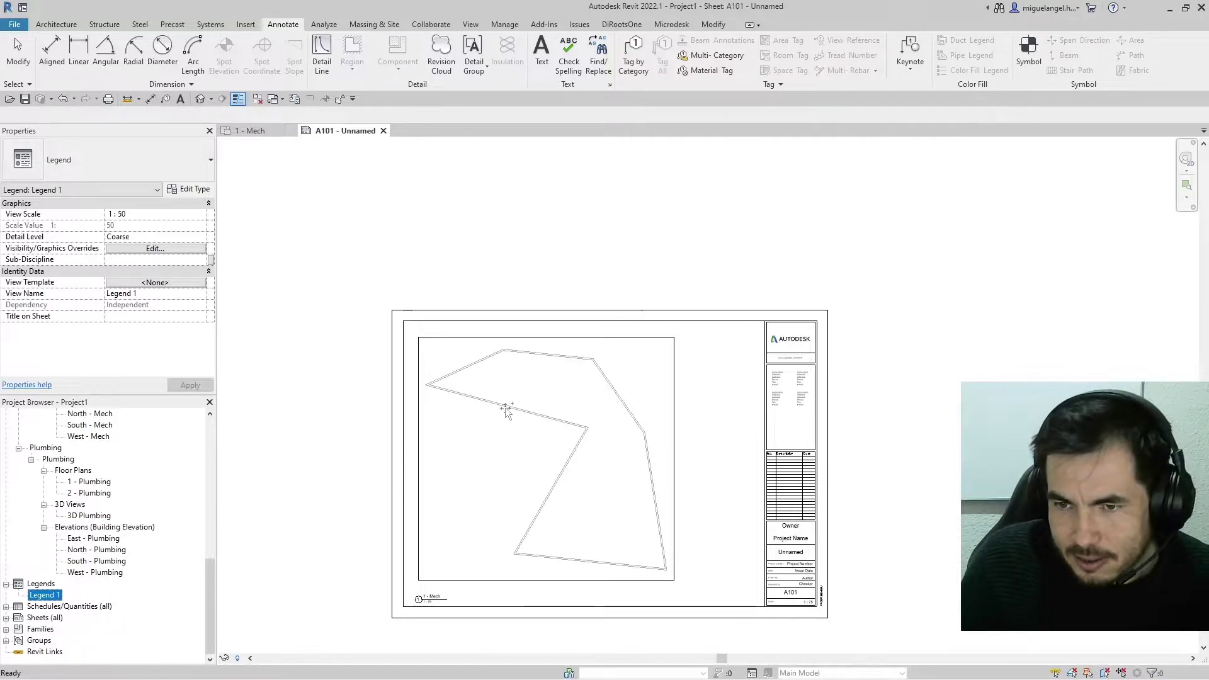
{"action": "left_click_drag", "start_coordinate": [505, 407], "coordinate": [500, 402]}
{"action": "scroll", "coordinate": [498, 401], "scroll_direction": "up", "scroll_amount": 2}
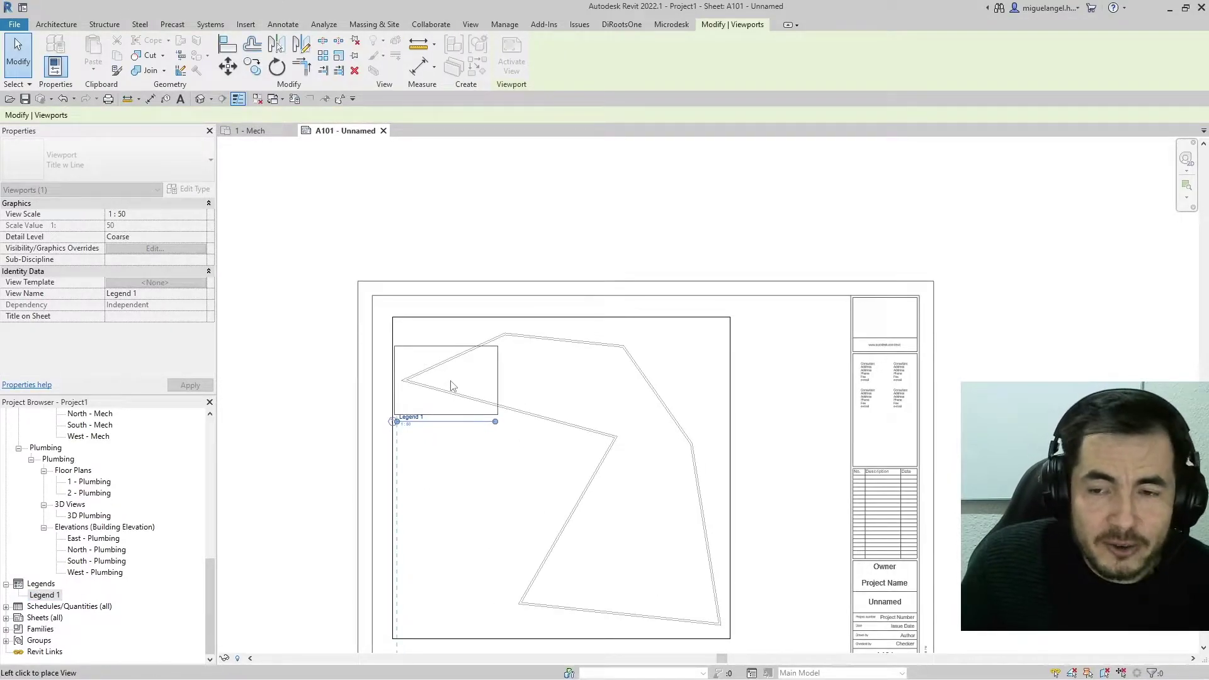
Drop the Legend 1 viewport at the sheet's lower right, overlapping the drawing, and deselect it.
{"action": "left_click", "coordinate": [742, 608]}
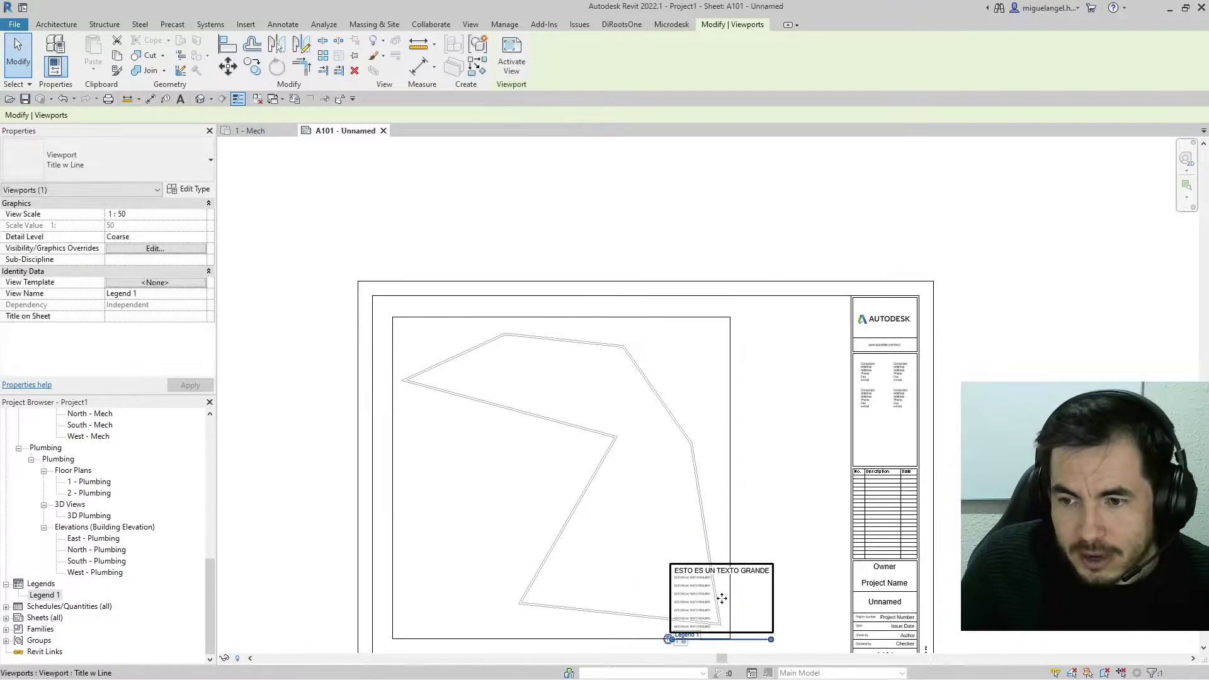
{"action": "scroll", "coordinate": [780, 615], "scroll_direction": "up", "scroll_amount": 2}
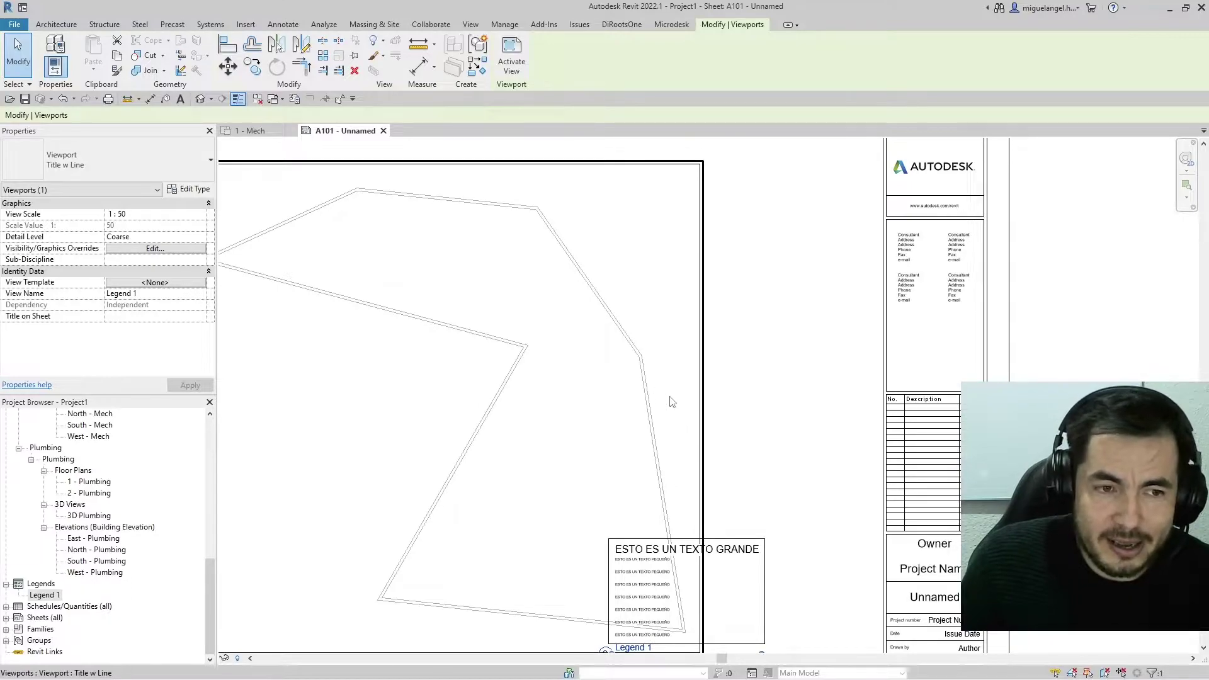
{"action": "left_click", "coordinate": [743, 399]}
{"action": "scroll", "coordinate": [715, 337], "scroll_direction": "down", "scroll_amount": 2}
{"action": "scroll", "coordinate": [724, 504], "scroll_direction": "up", "scroll_amount": 4}
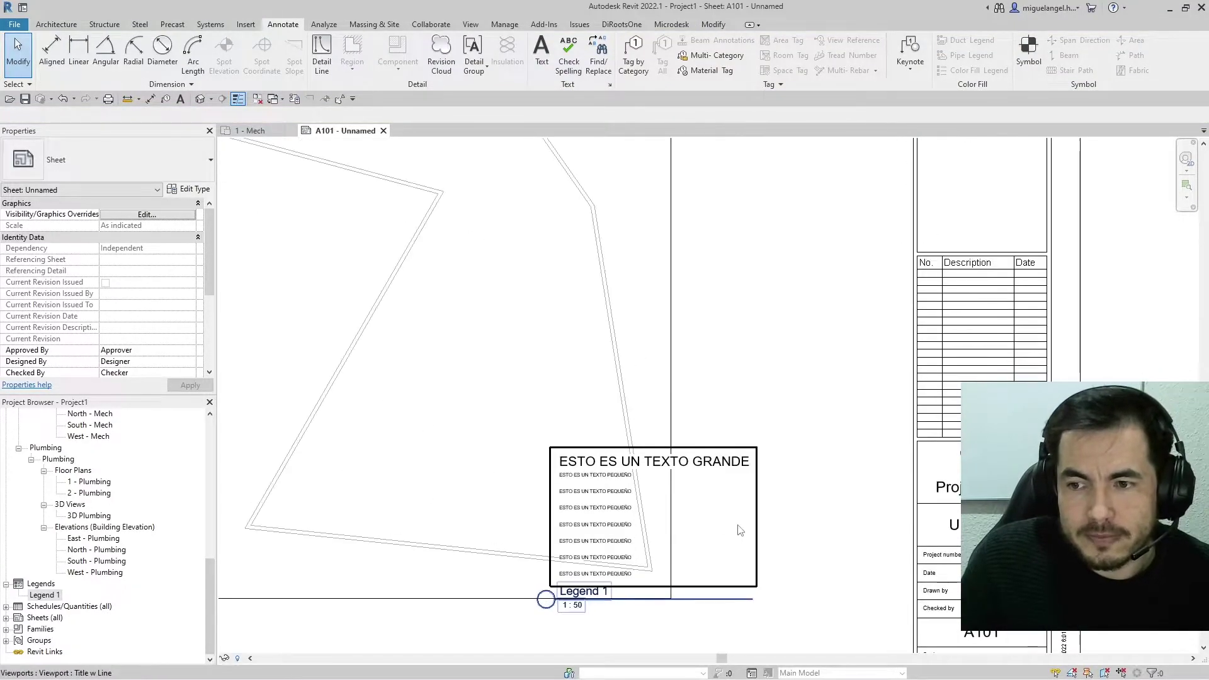
Inside the Legend 1 view, draw an 8100 x 5100 rectangular masking region around the legend text.
{"action": "double_click", "coordinate": [714, 464]}
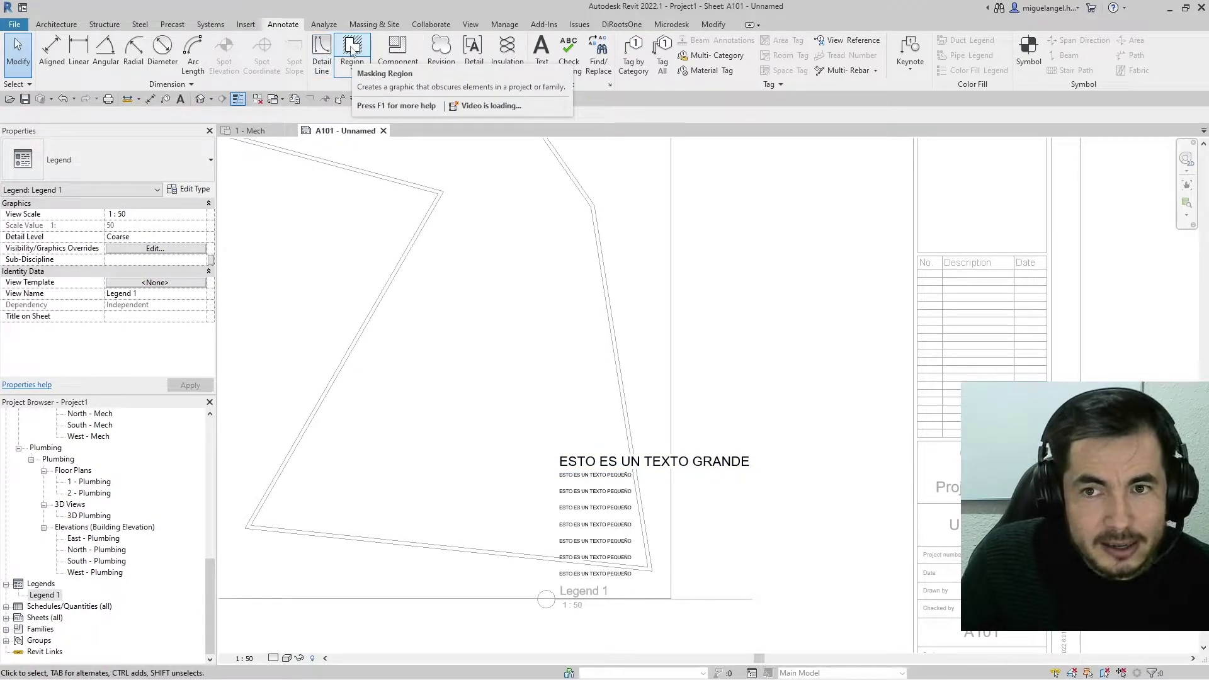
{"action": "left_click", "coordinate": [351, 48]}
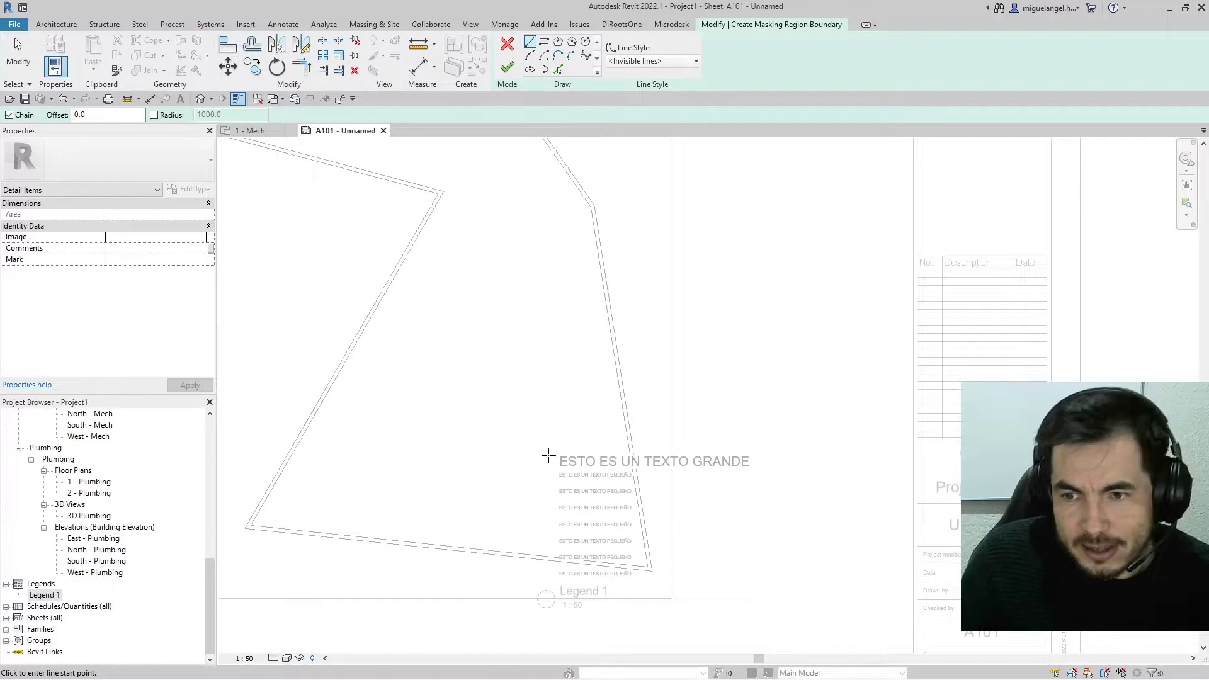
{"action": "scroll", "coordinate": [549, 455], "scroll_direction": "up", "scroll_amount": 1}
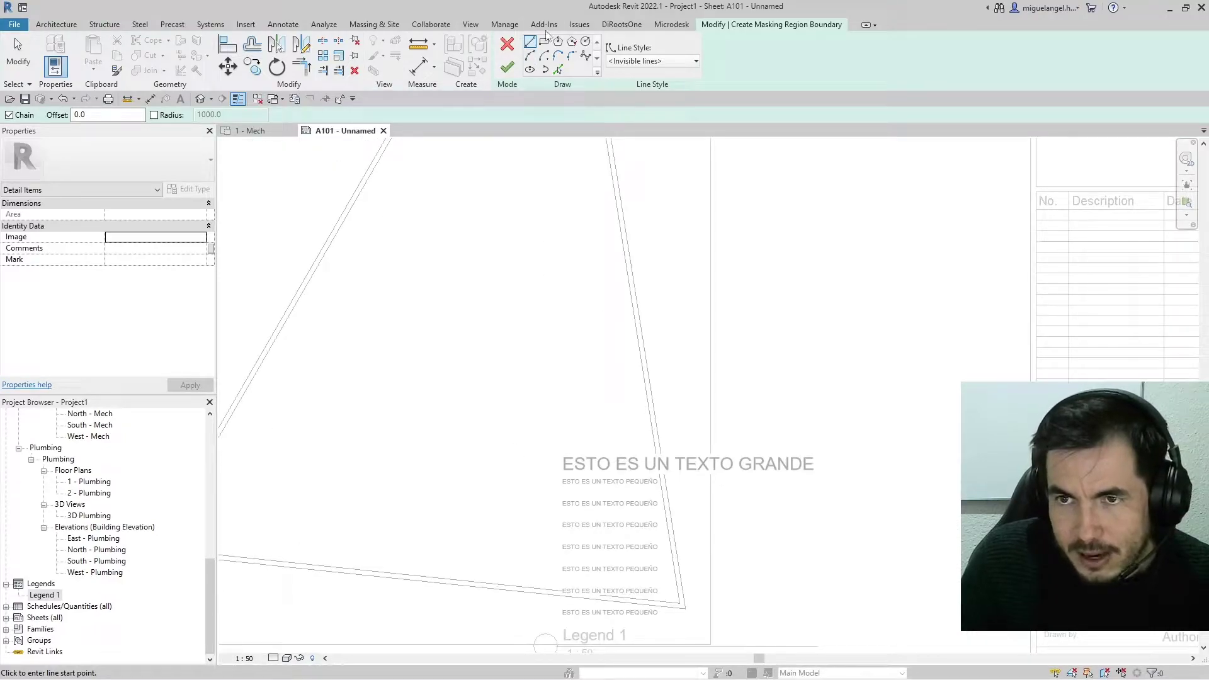
{"action": "left_click", "coordinate": [544, 41]}
{"action": "left_click", "coordinate": [540, 436]}
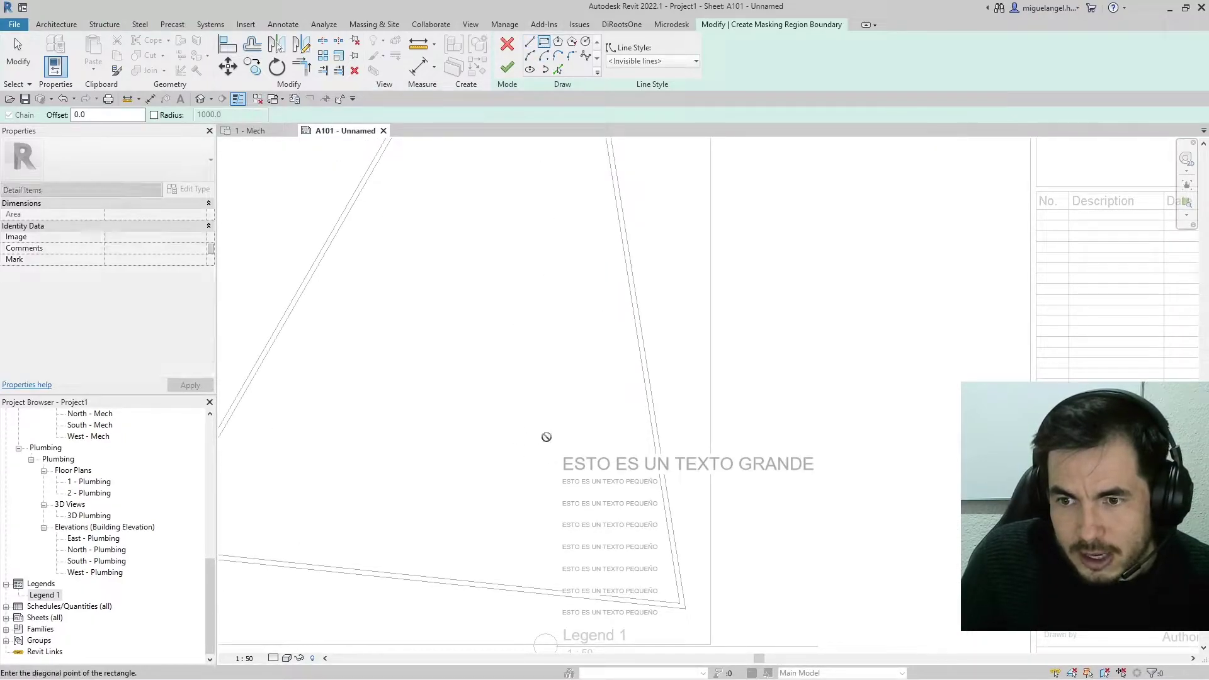
{"action": "scroll", "coordinate": [715, 574], "scroll_direction": "down", "scroll_amount": 2}
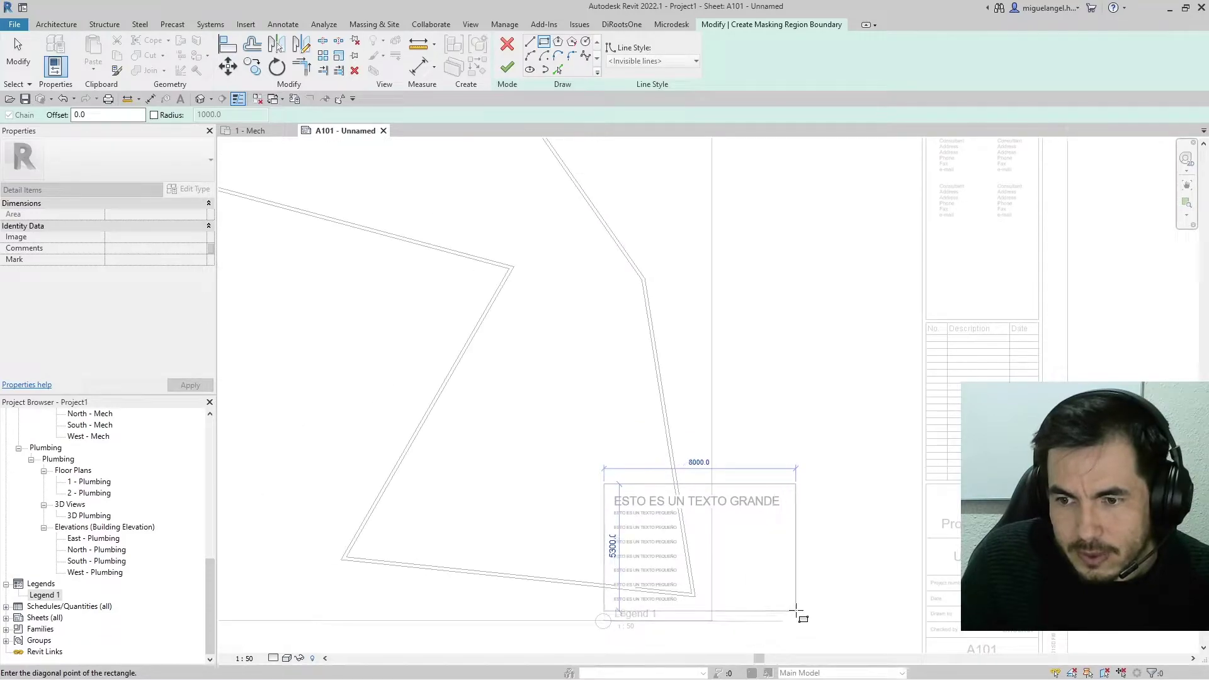
{"action": "left_click", "coordinate": [798, 606]}
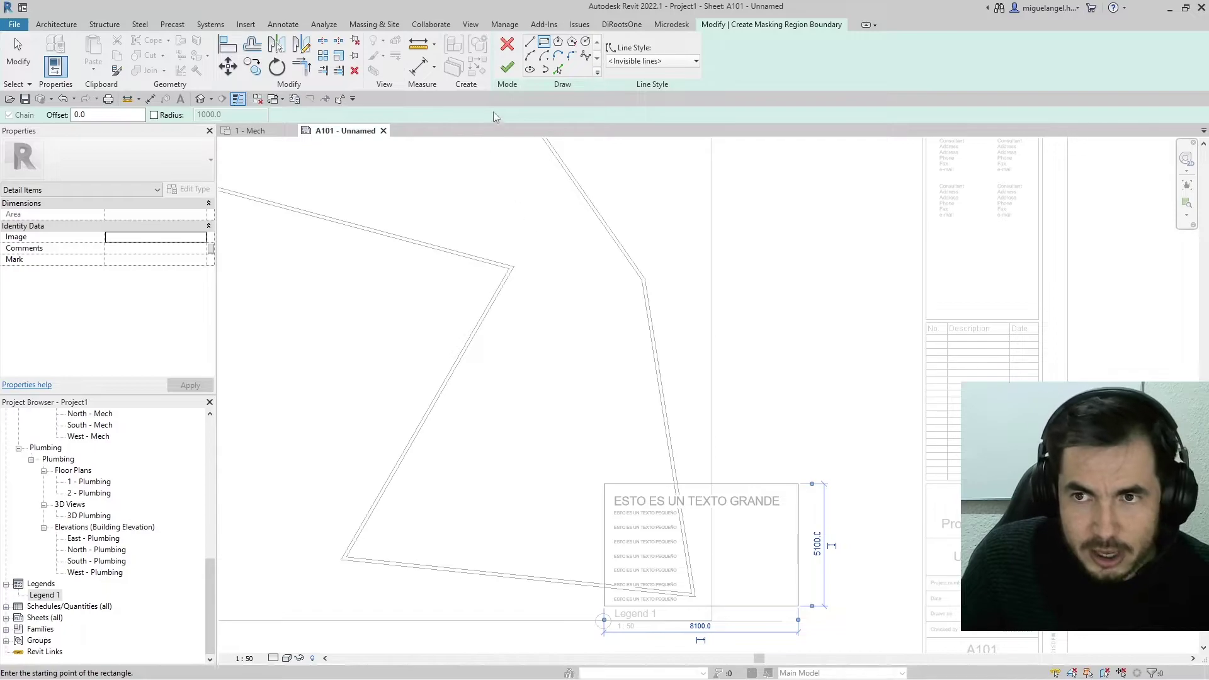
{"action": "left_click", "coordinate": [506, 67]}
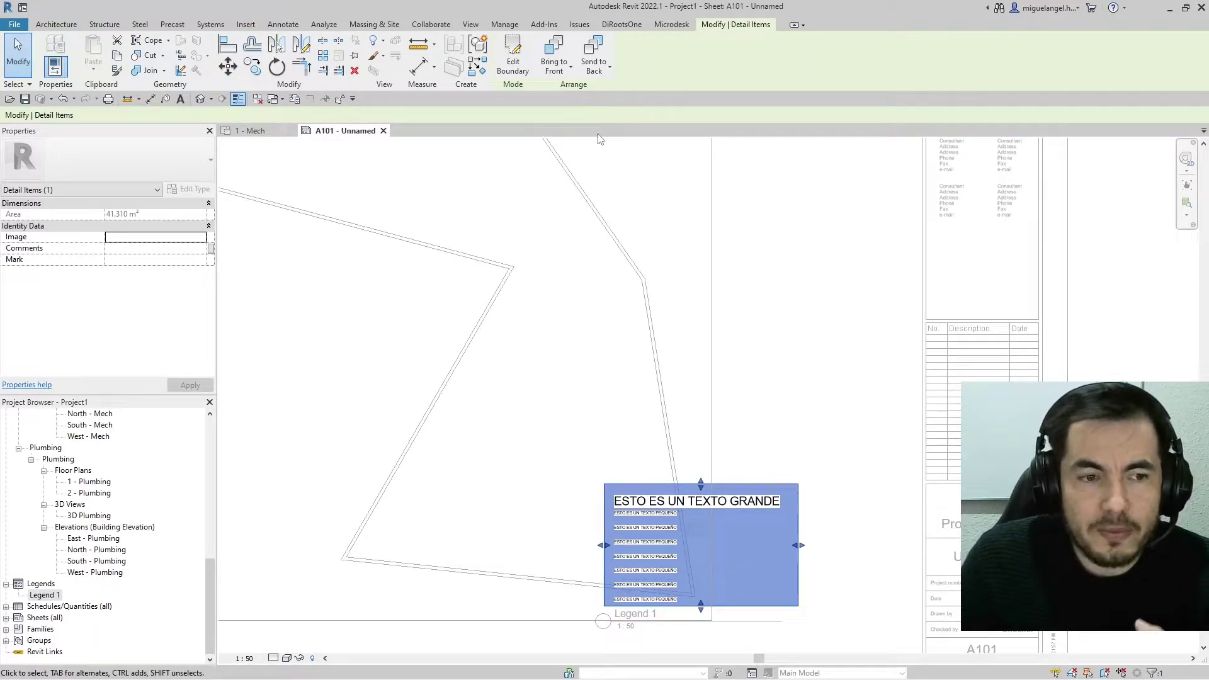
Send the masking region to the back so the legend text displays over it.
{"action": "left_click", "coordinate": [594, 49]}
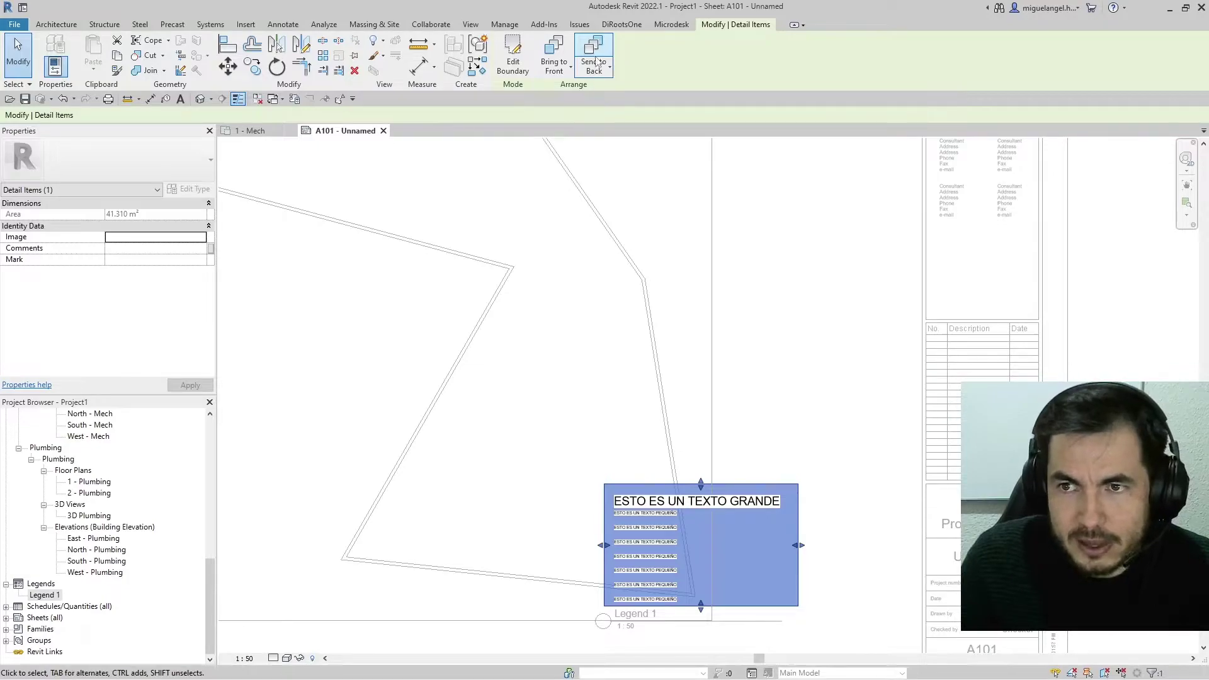
{"action": "left_click", "coordinate": [724, 534]}
{"action": "scroll", "coordinate": [723, 535], "scroll_direction": "up", "scroll_amount": 2}
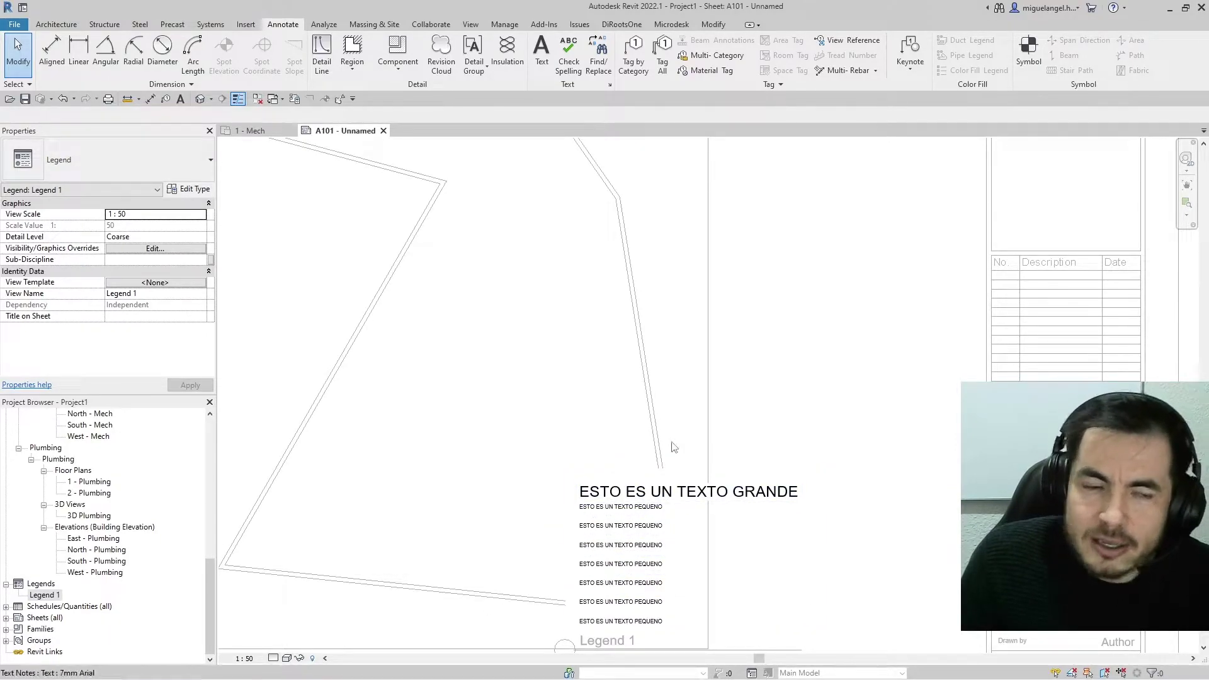
Exit the legend view and return to sheet A101.
{"action": "scroll", "coordinate": [677, 403], "scroll_direction": "down", "scroll_amount": 4}
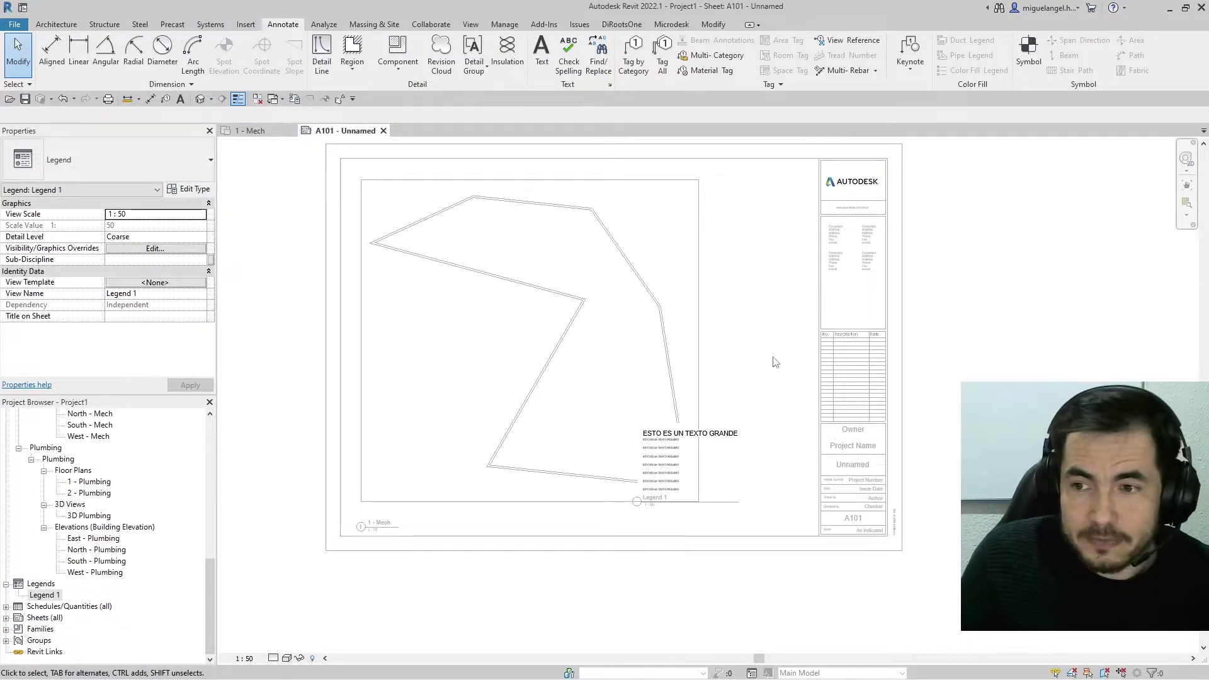
{"action": "double_click", "coordinate": [978, 313]}
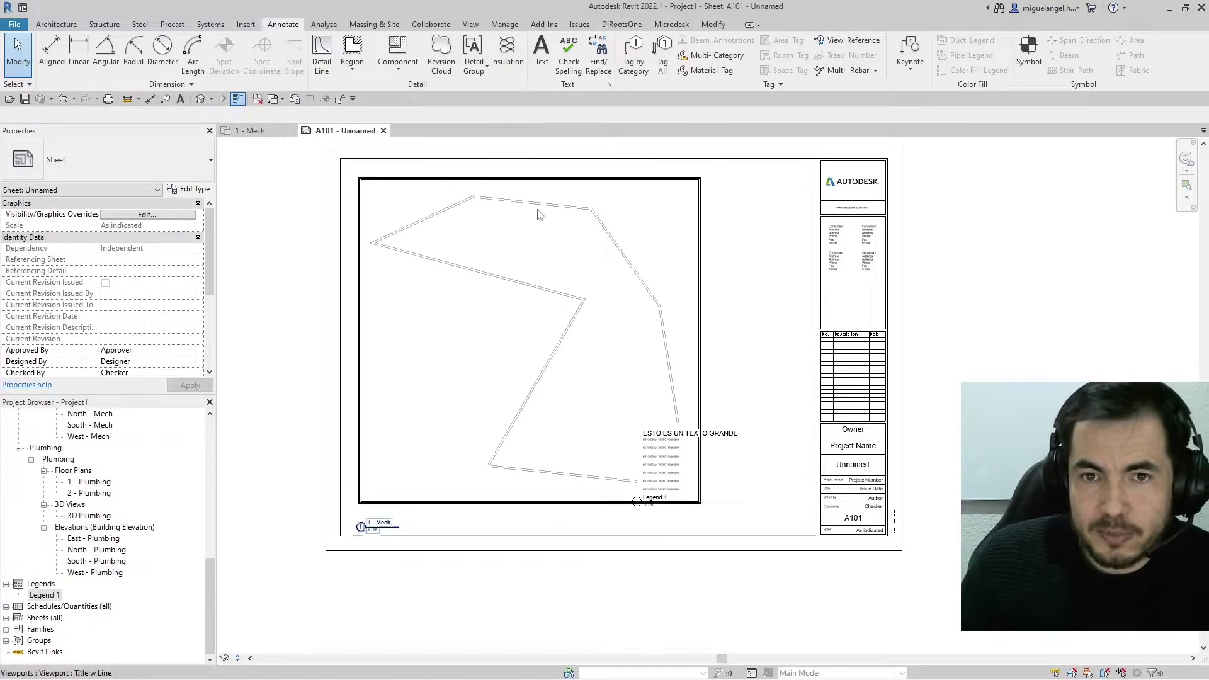
Print sheet A101 with the current setup, confirming output as a separate file.
{"action": "left_click", "coordinate": [108, 99]}
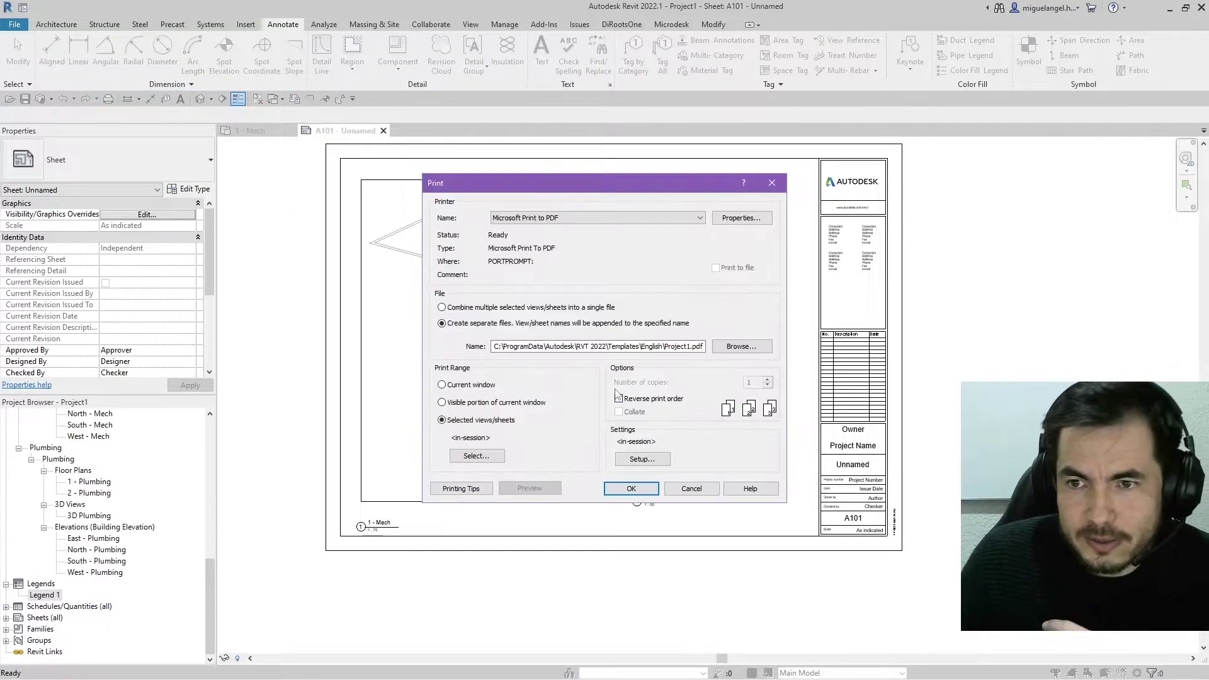
{"action": "left_click", "coordinate": [651, 460]}
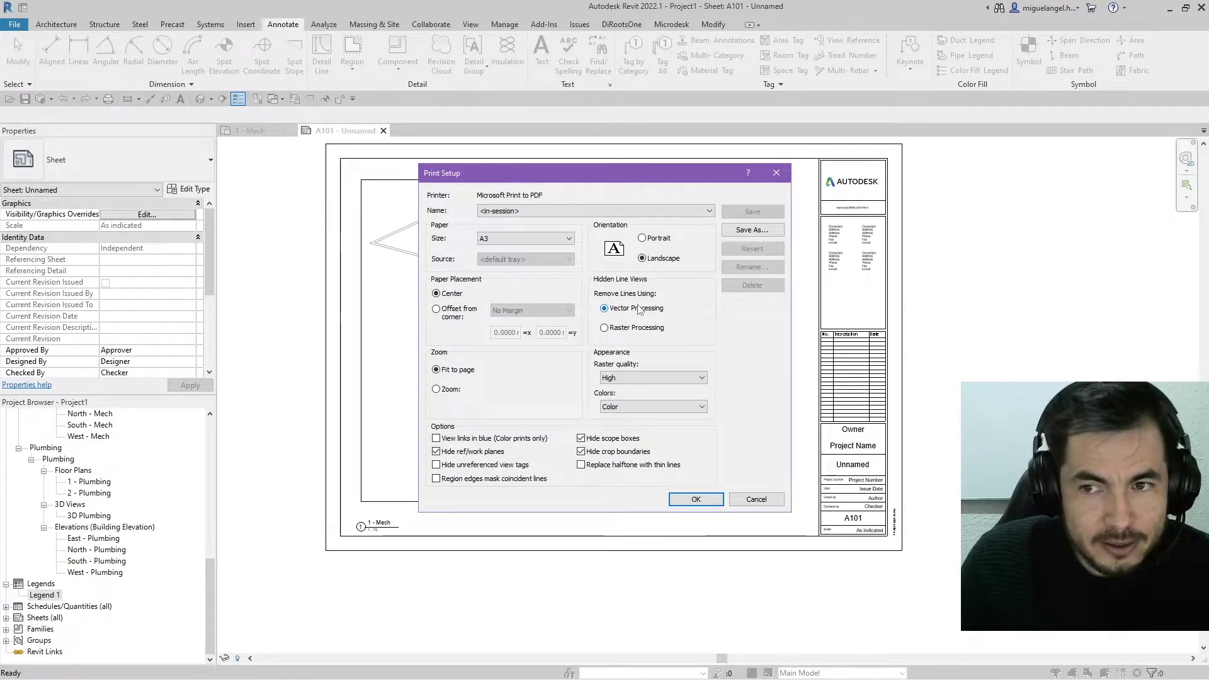
{"action": "left_click", "coordinate": [675, 498]}
{"action": "left_click", "coordinate": [634, 490]}
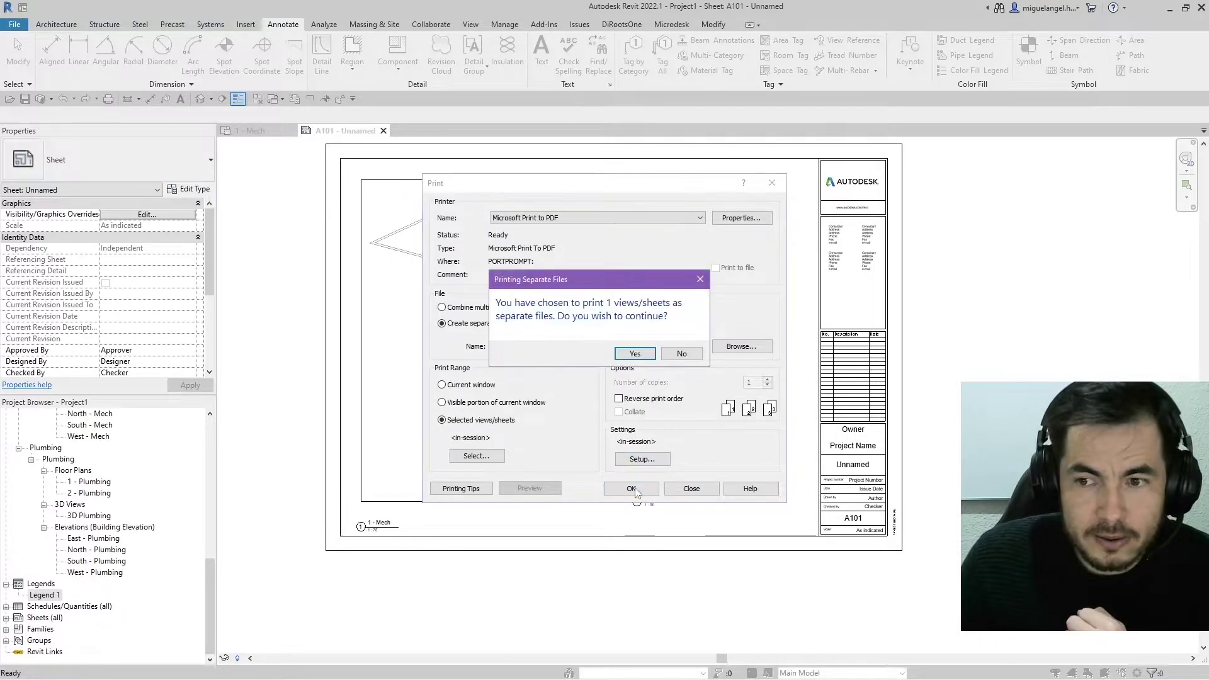
{"action": "left_click", "coordinate": [633, 354]}
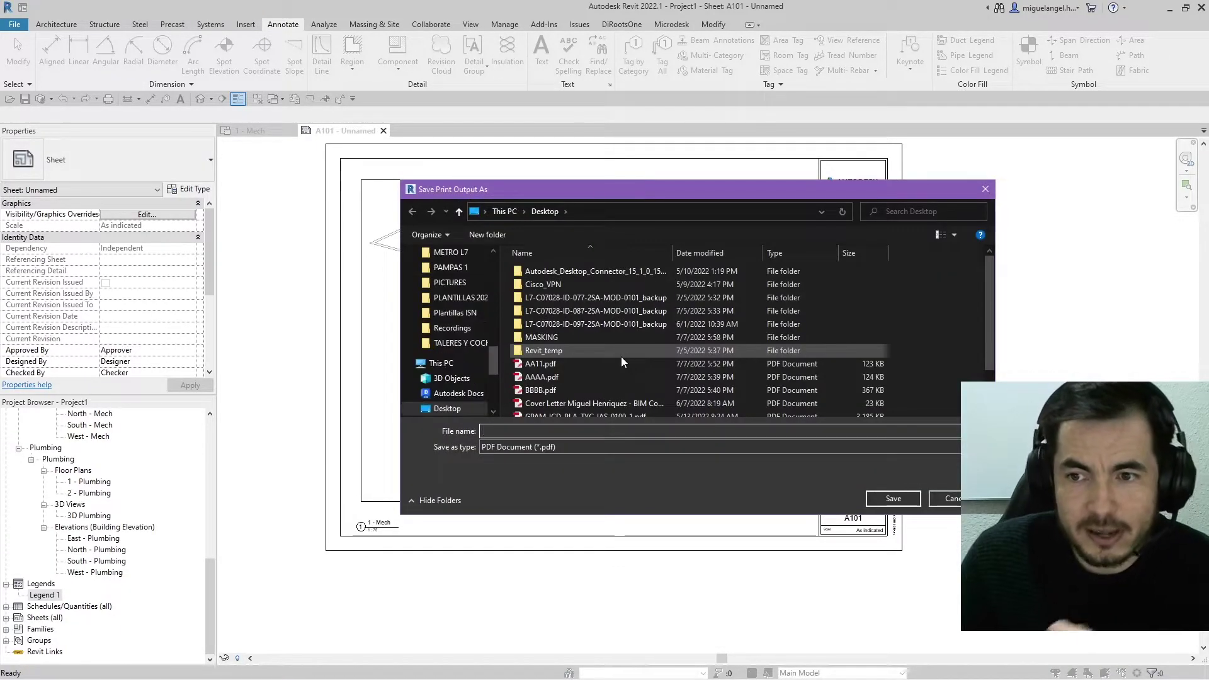
Save the printed PDF as AA.pdf in the Desktop MASKING folder.
{"action": "double_click", "coordinate": [586, 332]}
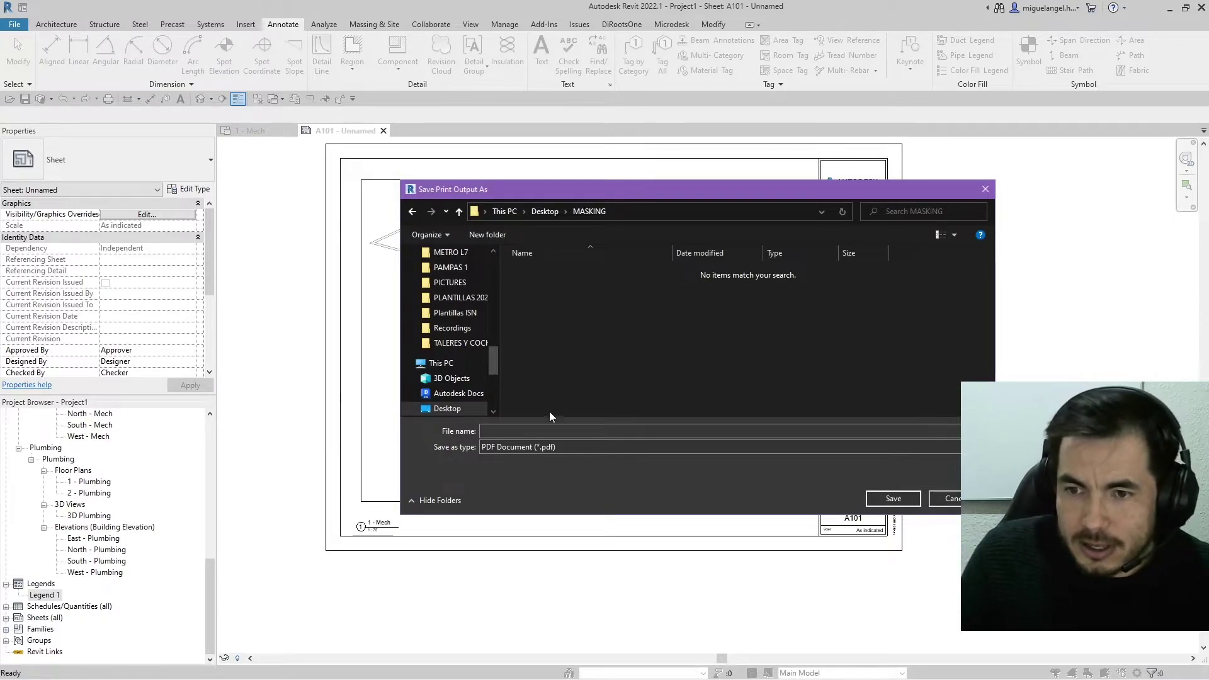
{"action": "left_click", "coordinate": [535, 432]}
{"action": "type", "text": "A"}
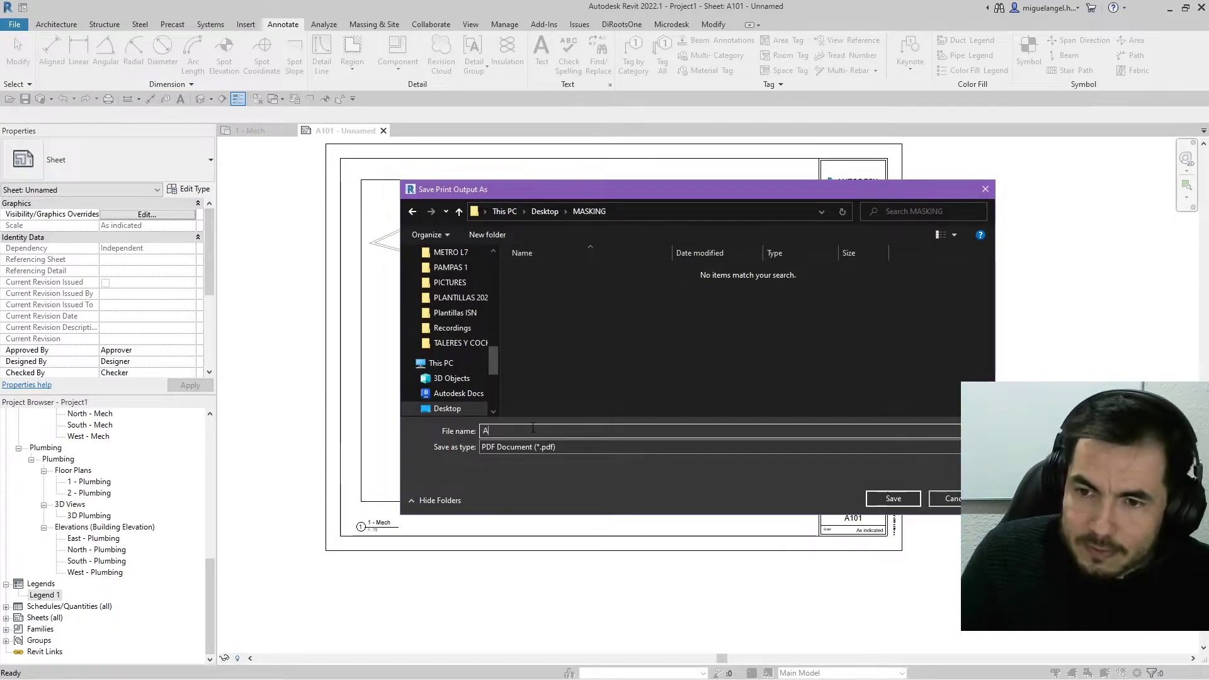
{"action": "type", "text": "1"}
{"action": "left_click", "coordinate": [893, 498]}
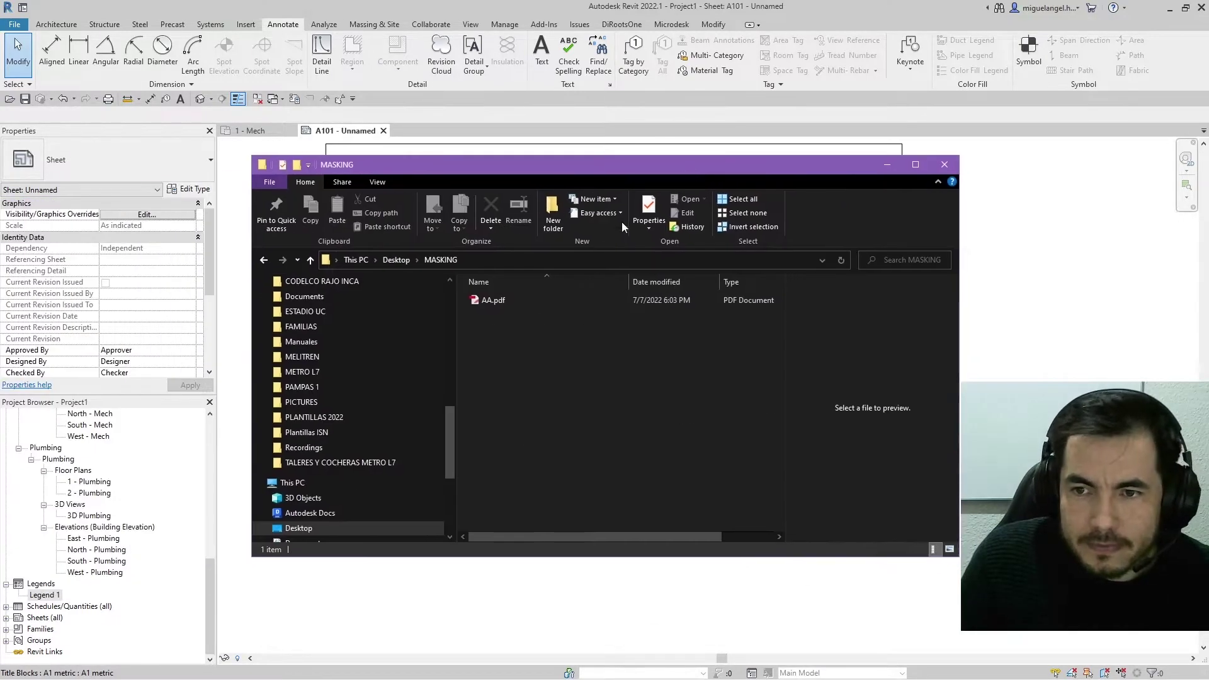
Open AA.pdf in PDF-XChange Editor, inspect the legend over the drawing lines, then switch back.
{"action": "double_click", "coordinate": [493, 301]}
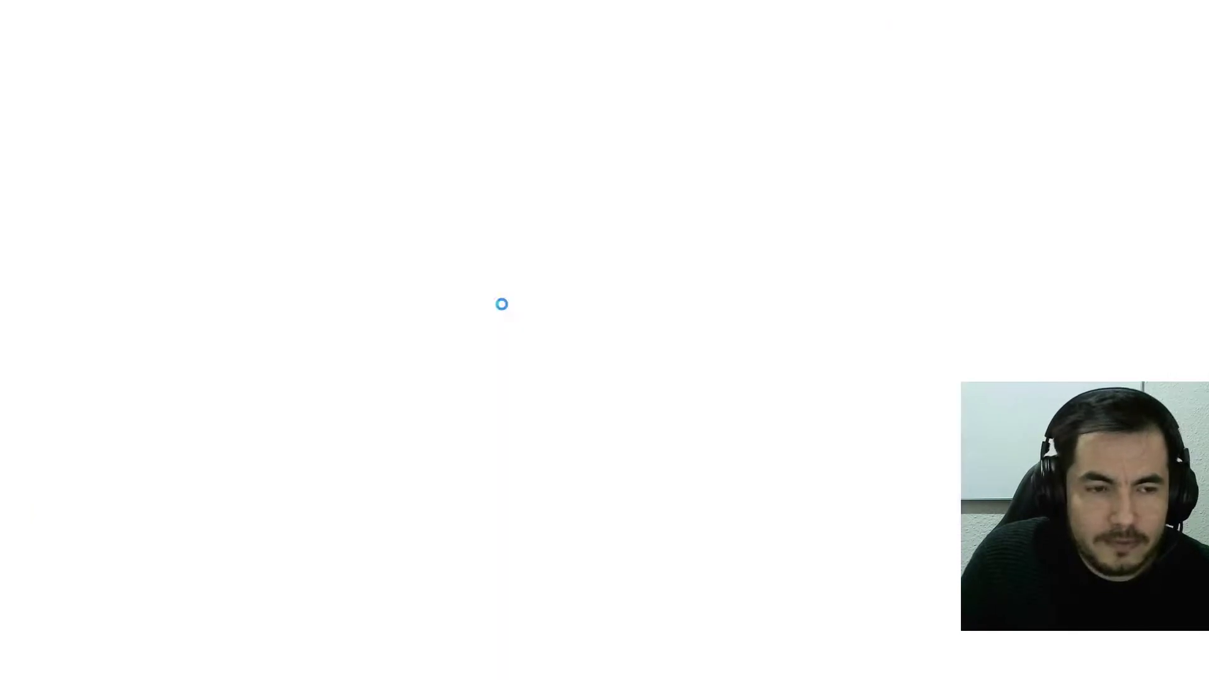
{"action": "scroll", "coordinate": [521, 304], "scroll_direction": "down", "scroll_amount": 4}
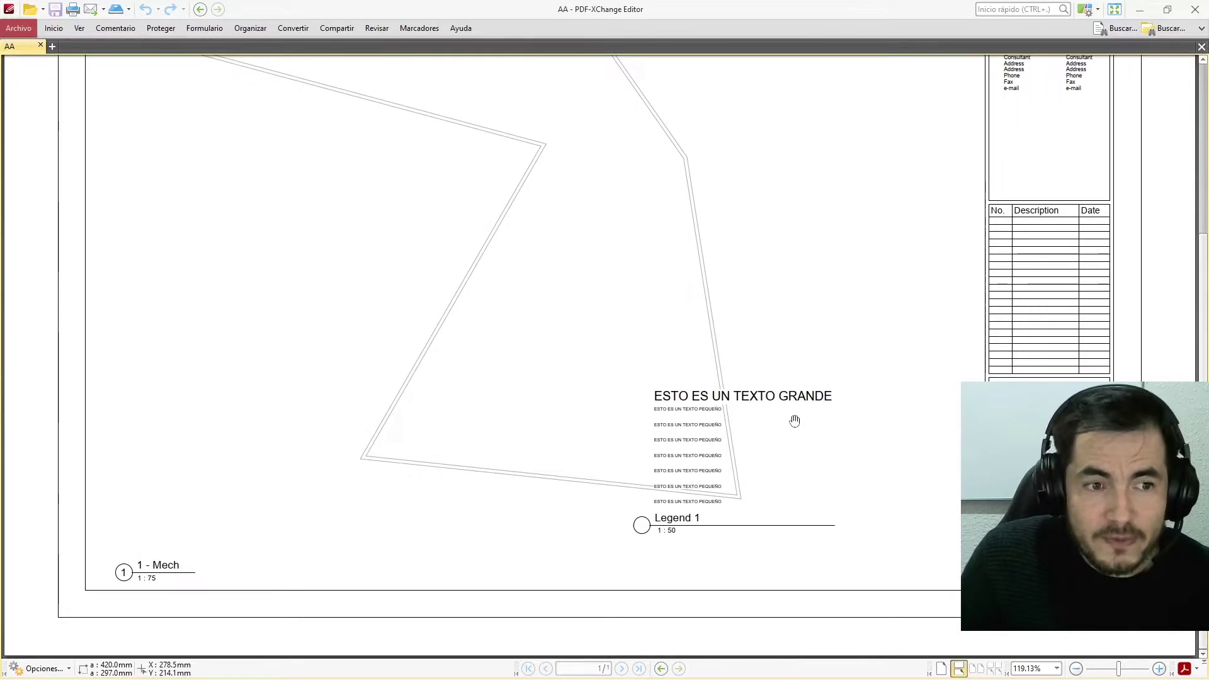
{"action": "key", "text": "alt+Tab"}
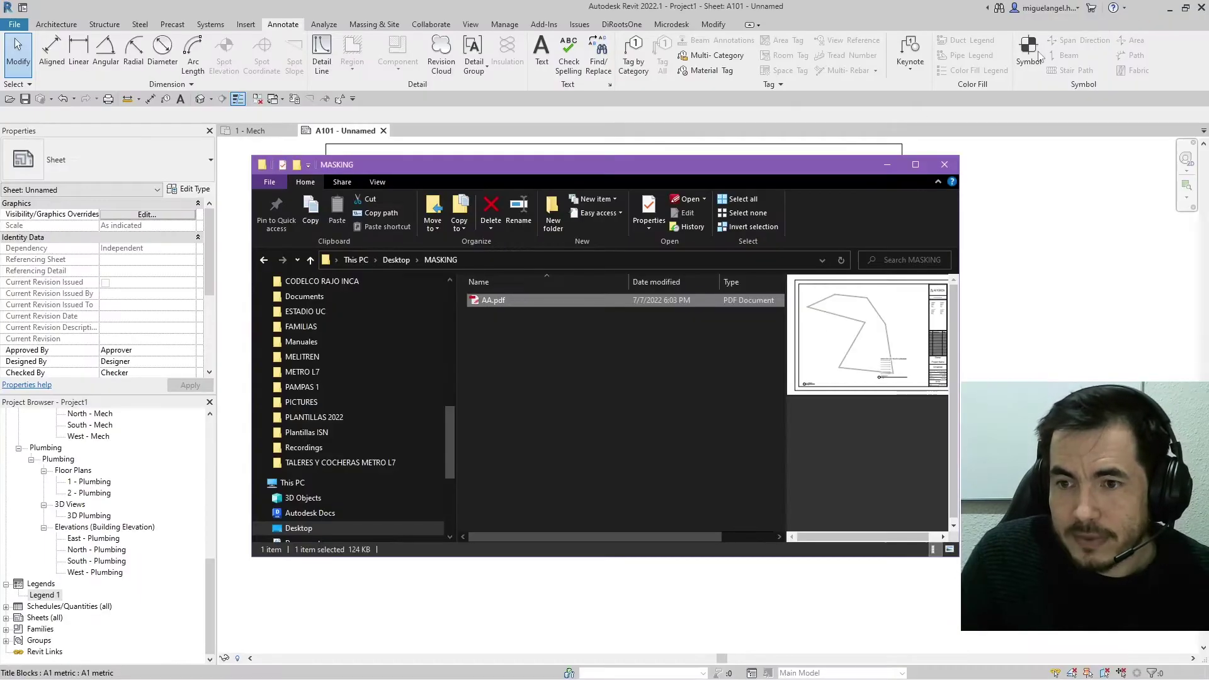
Change the print setup for sheet A101 to Raster Processing.
{"action": "left_click", "coordinate": [619, 388]}
{"action": "left_click", "coordinate": [887, 165]}
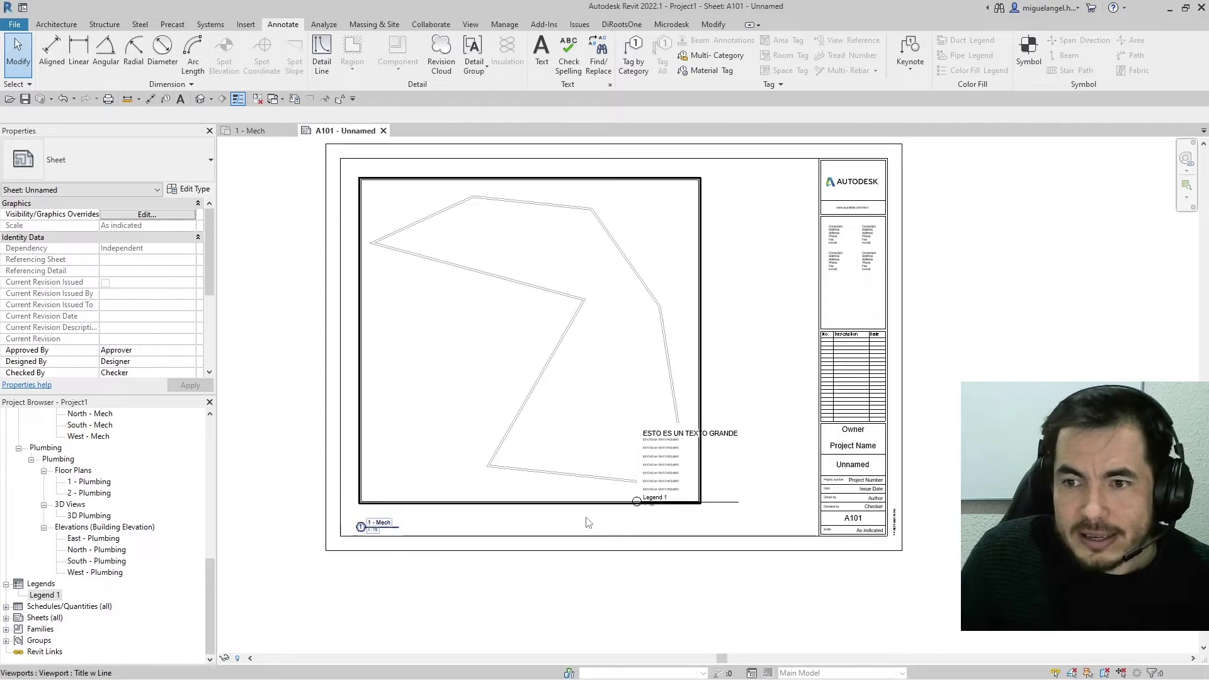
{"action": "left_click", "coordinate": [108, 99]}
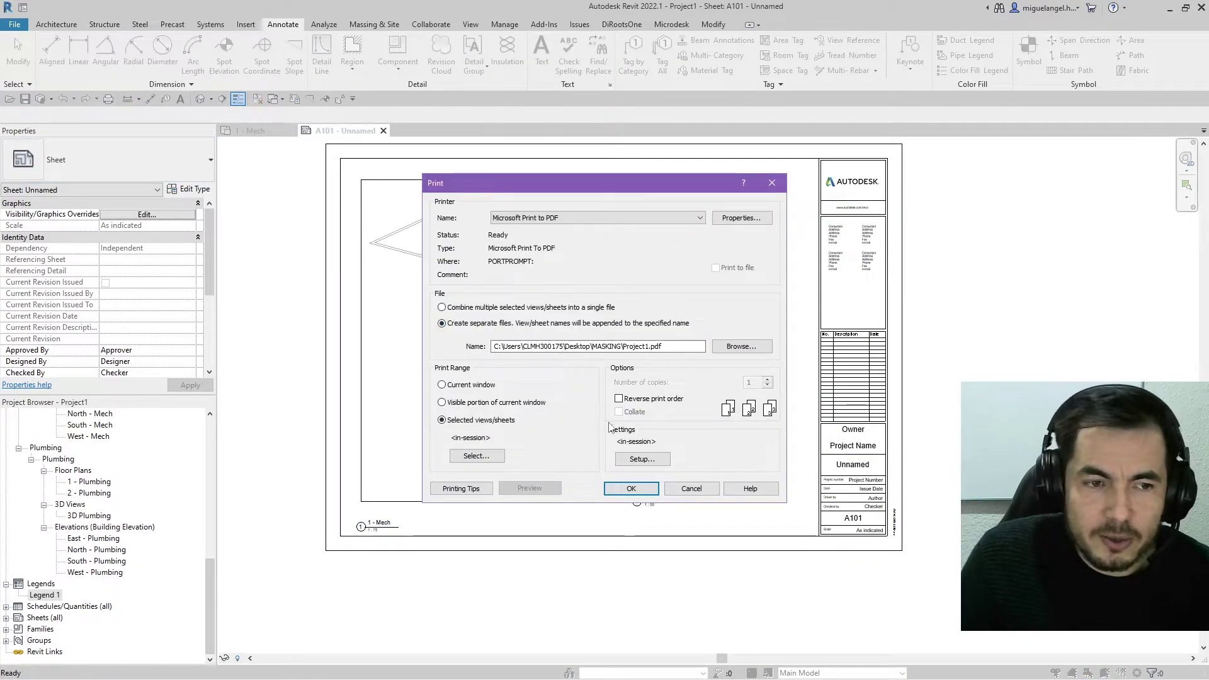
{"action": "left_click", "coordinate": [655, 471]}
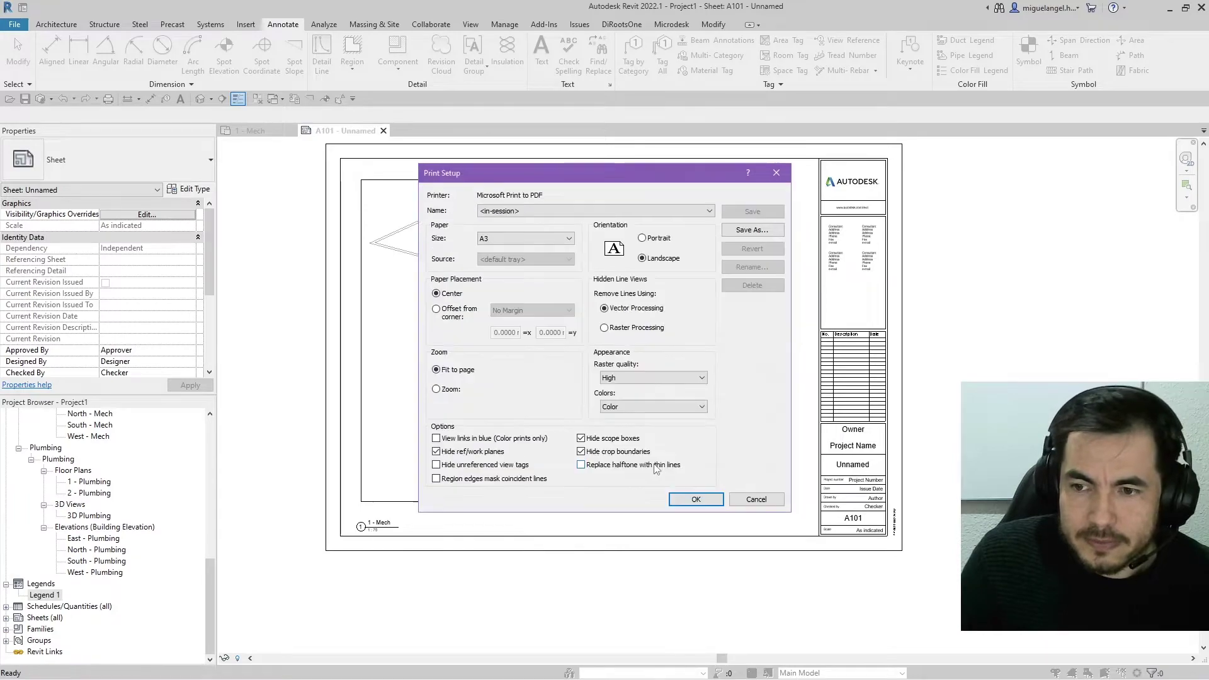
{"action": "left_click", "coordinate": [605, 329]}
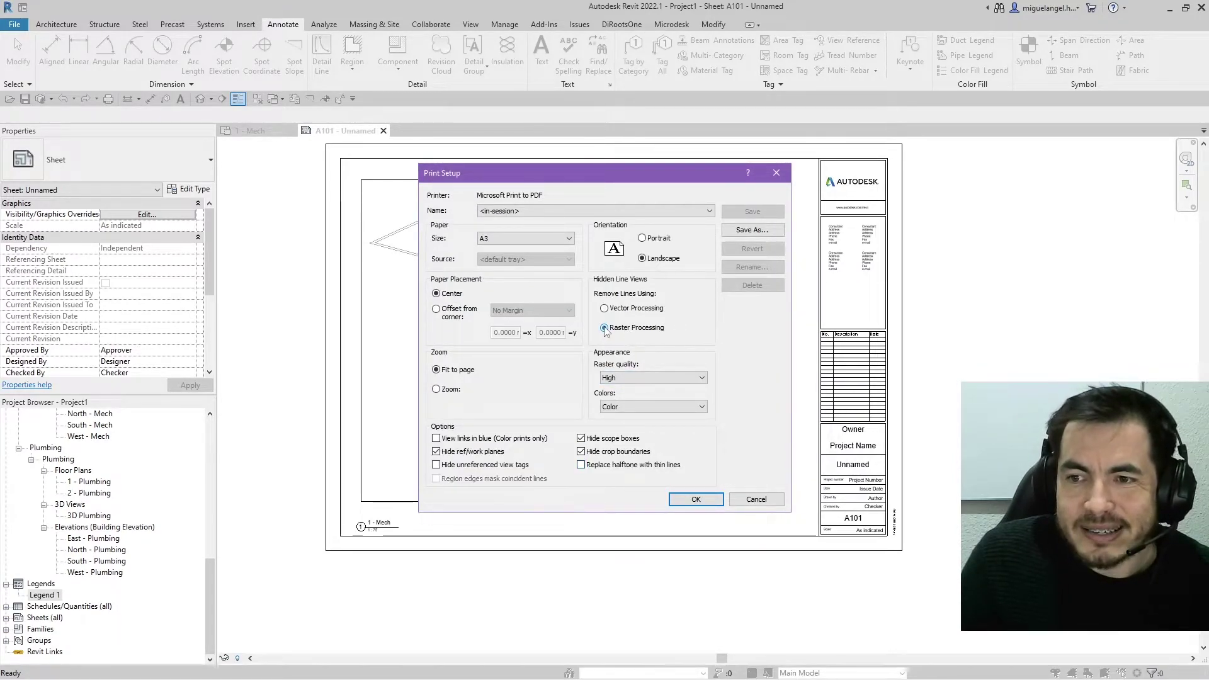
{"action": "left_click", "coordinate": [694, 499]}
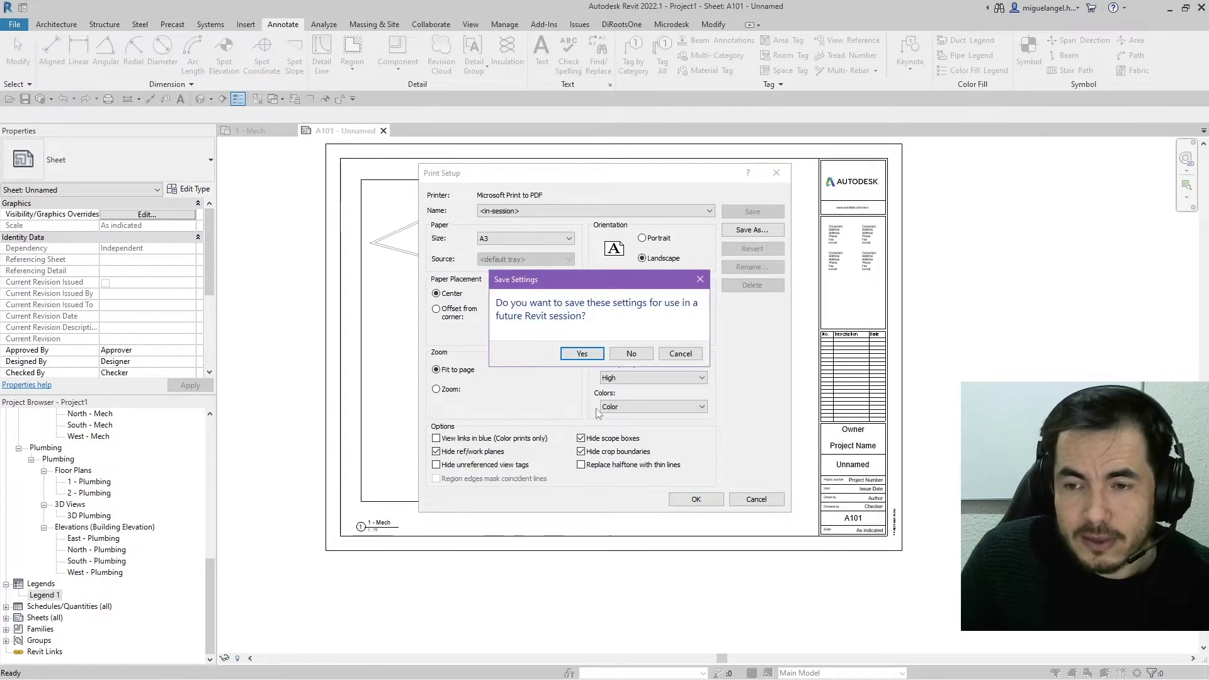
{"action": "key", "text": "Return"}
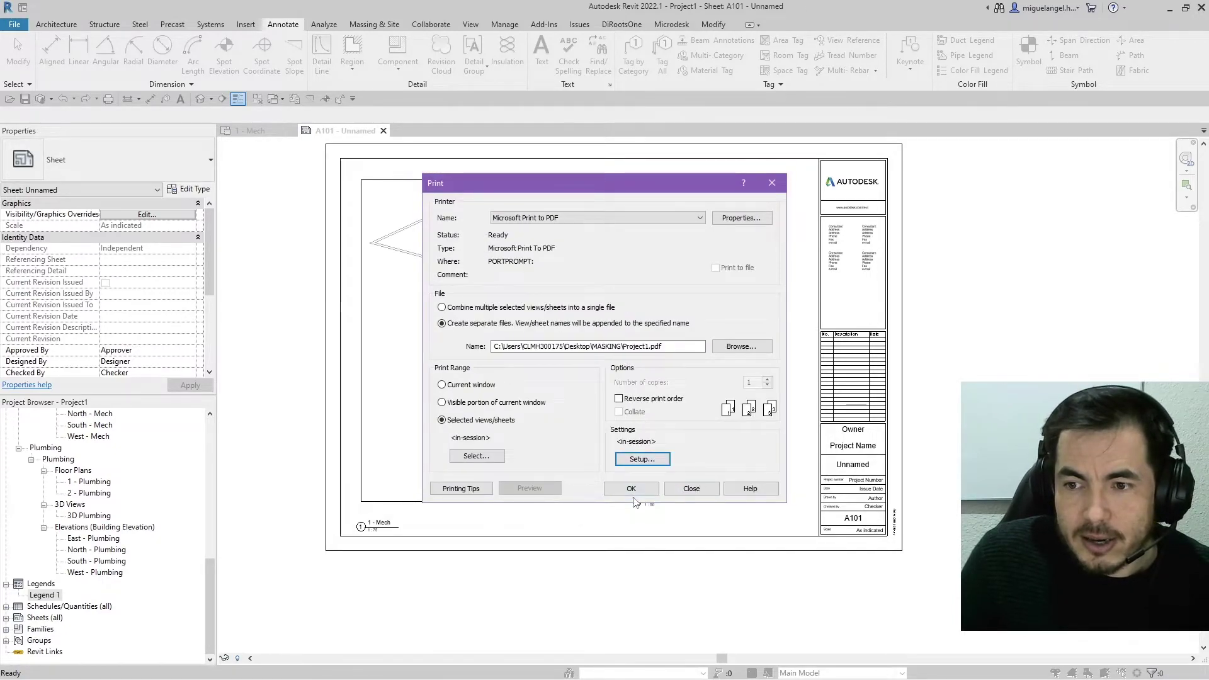
Print the sheet as BB.pdf into the MASKING folder.
{"action": "left_click", "coordinate": [633, 494]}
{"action": "left_click", "coordinate": [628, 354]}
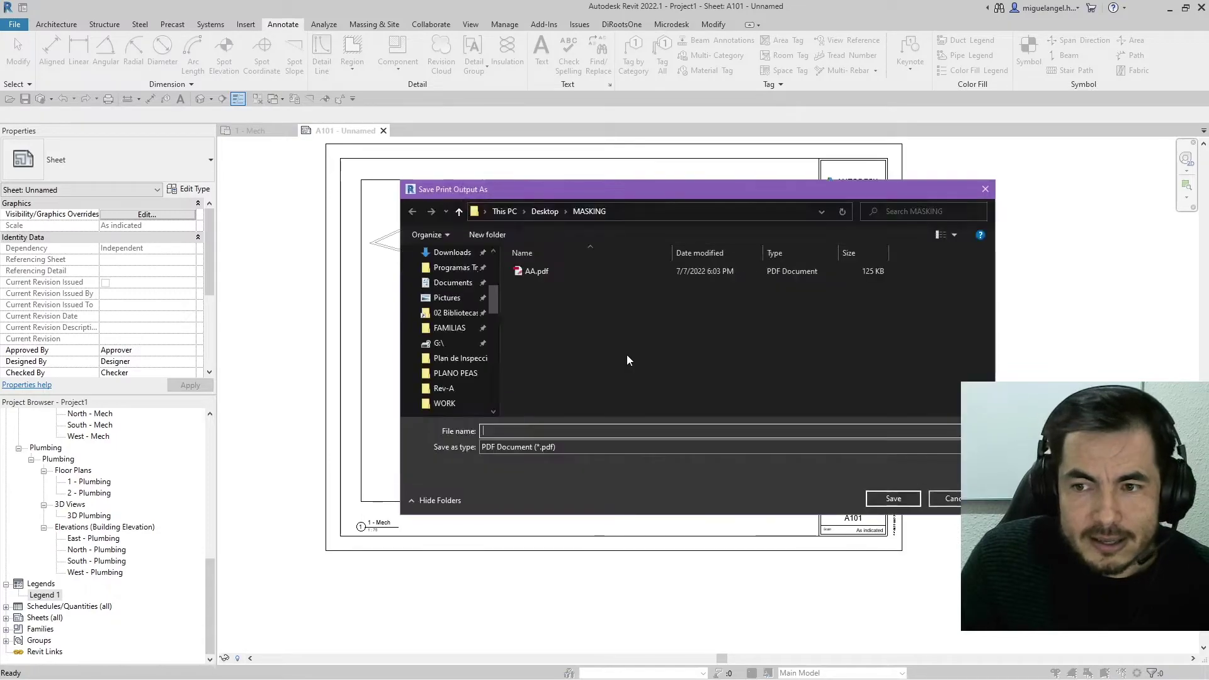
{"action": "type", "text": "BB"}
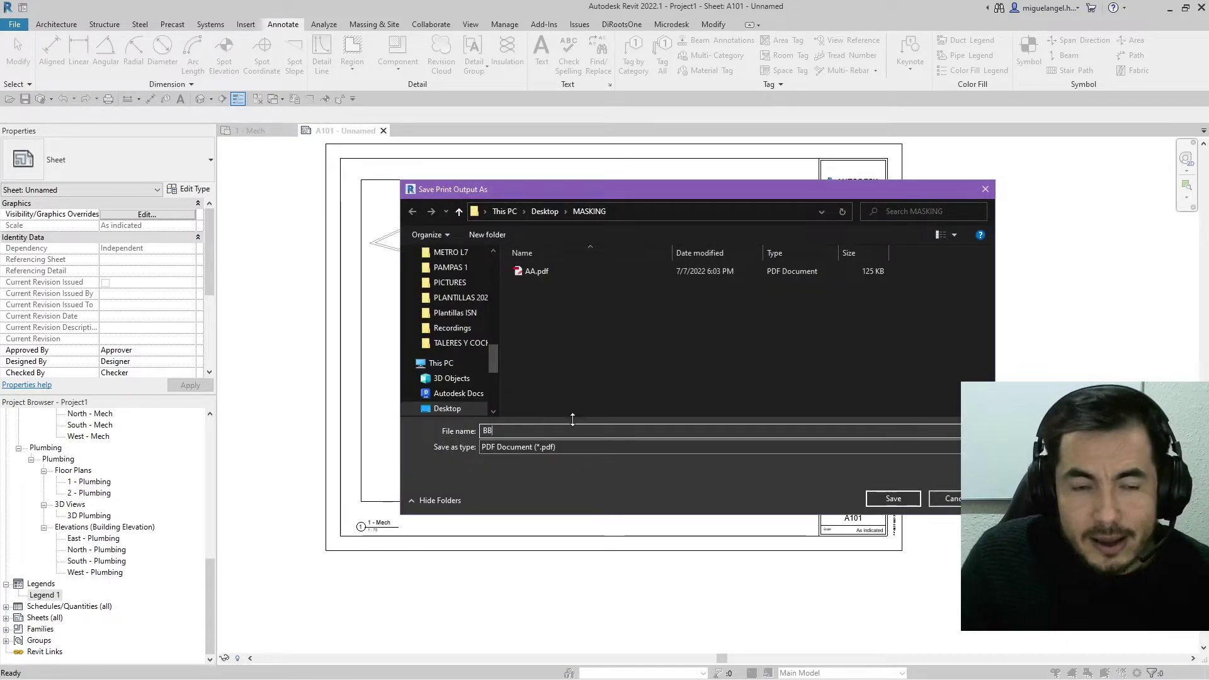
{"action": "left_click", "coordinate": [892, 498]}
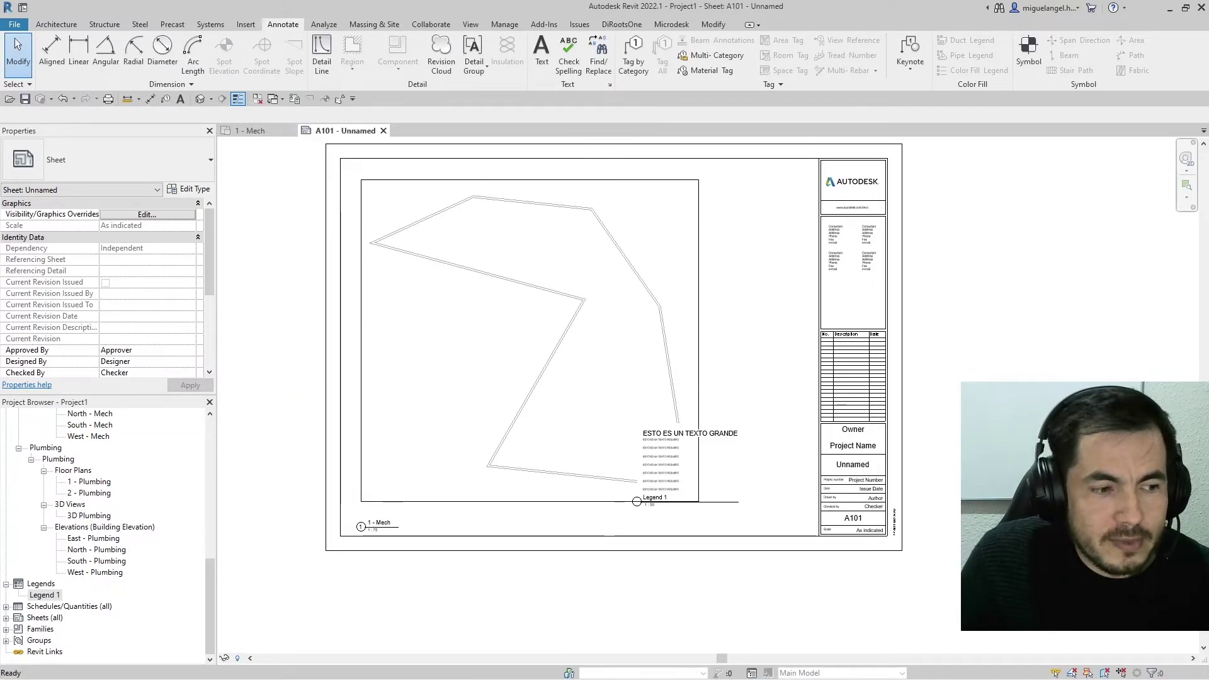
{"action": "key", "text": "alt+Tab"}
Open BB.pdf, zoom to 300% on the legend to confirm the masking, then minimize the viewer.
{"action": "left_click", "coordinate": [498, 313]}
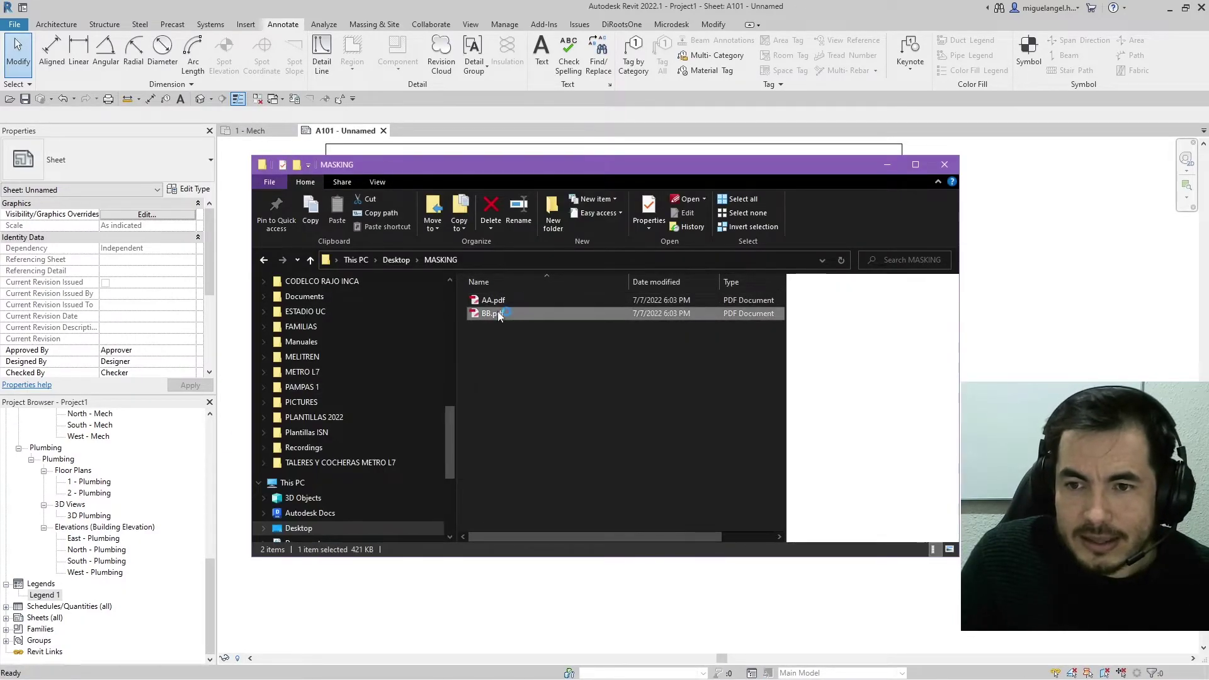
{"action": "double_click", "coordinate": [497, 313]}
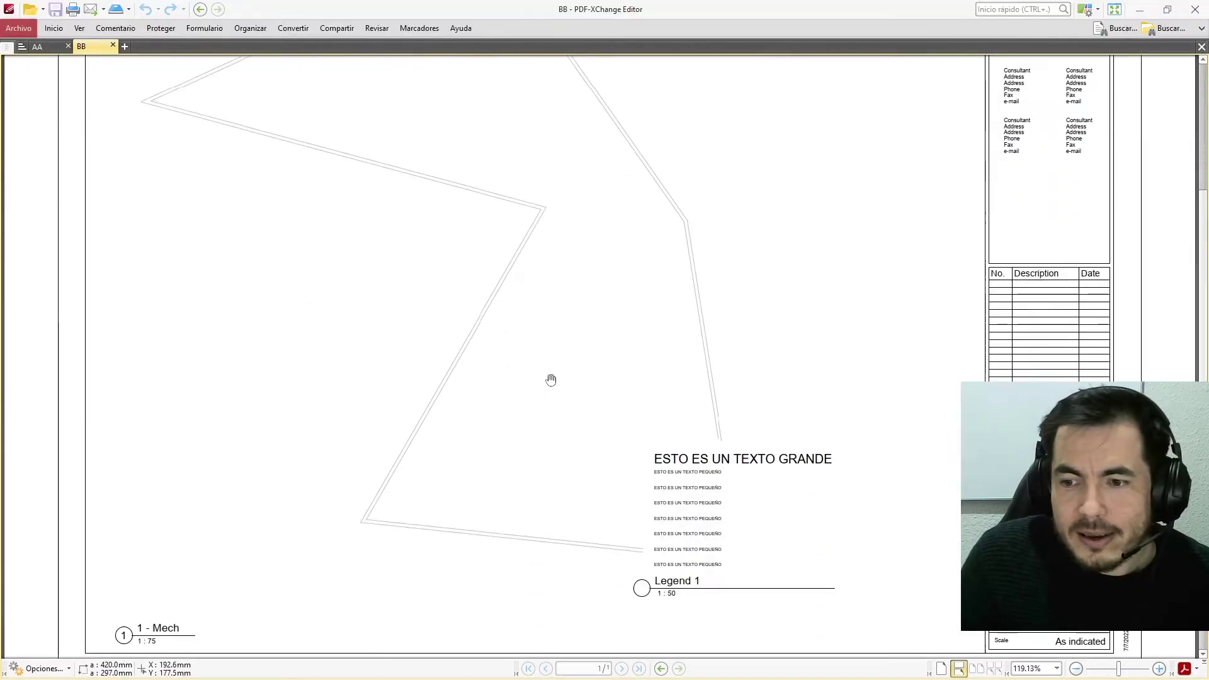
{"action": "scroll", "coordinate": [567, 380], "scroll_direction": "down", "scroll_amount": 1}
{"action": "scroll", "coordinate": [779, 390], "scroll_direction": "up", "scroll_amount": 3, "text": "ctrl"}
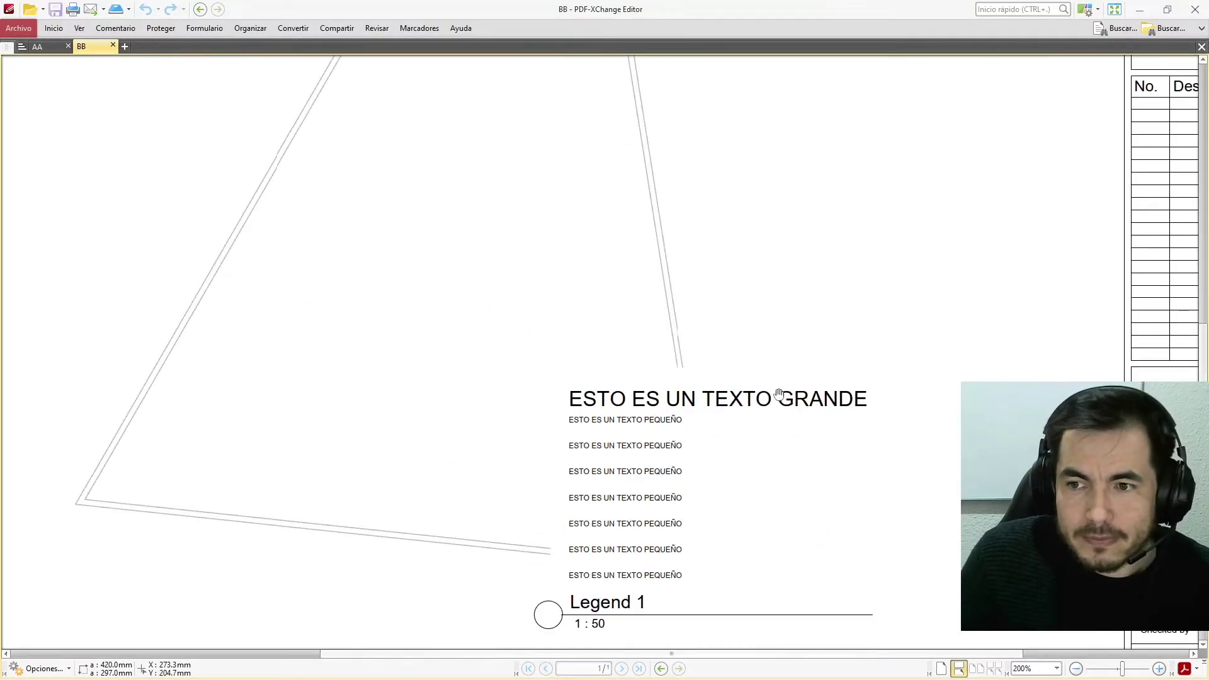
{"action": "scroll", "coordinate": [779, 394], "scroll_direction": "up", "scroll_amount": 2, "text": "ctrl"}
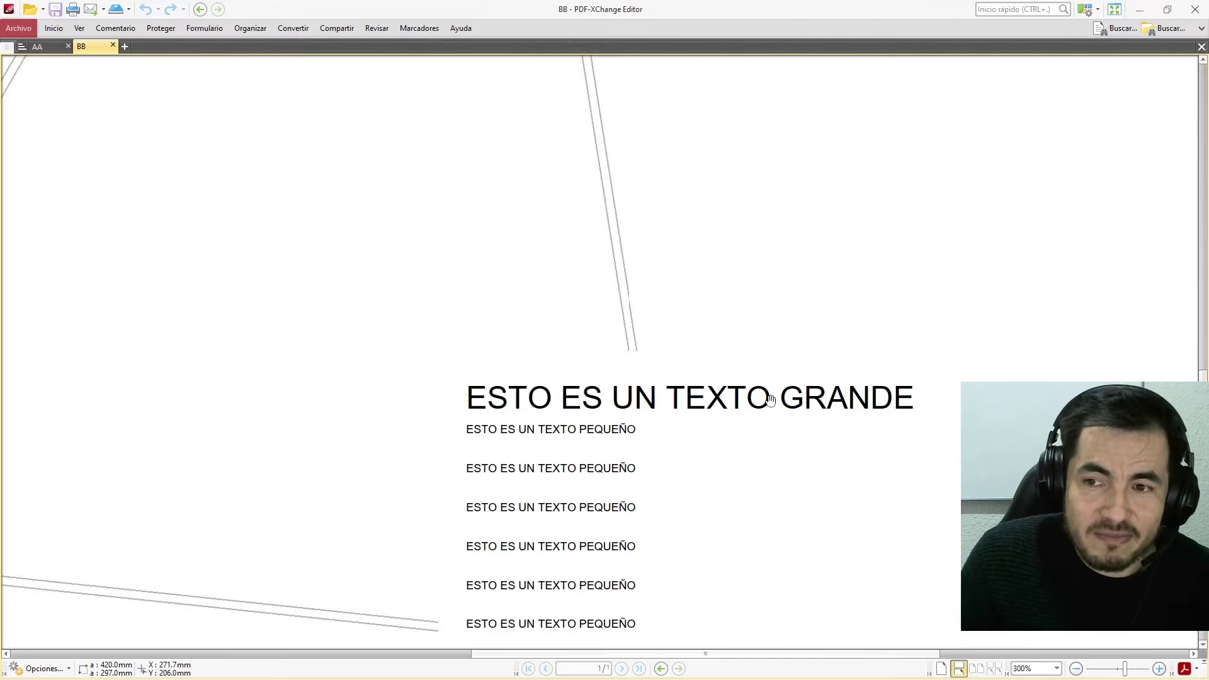
{"action": "scroll", "coordinate": [767, 391], "scroll_direction": "down", "scroll_amount": 3}
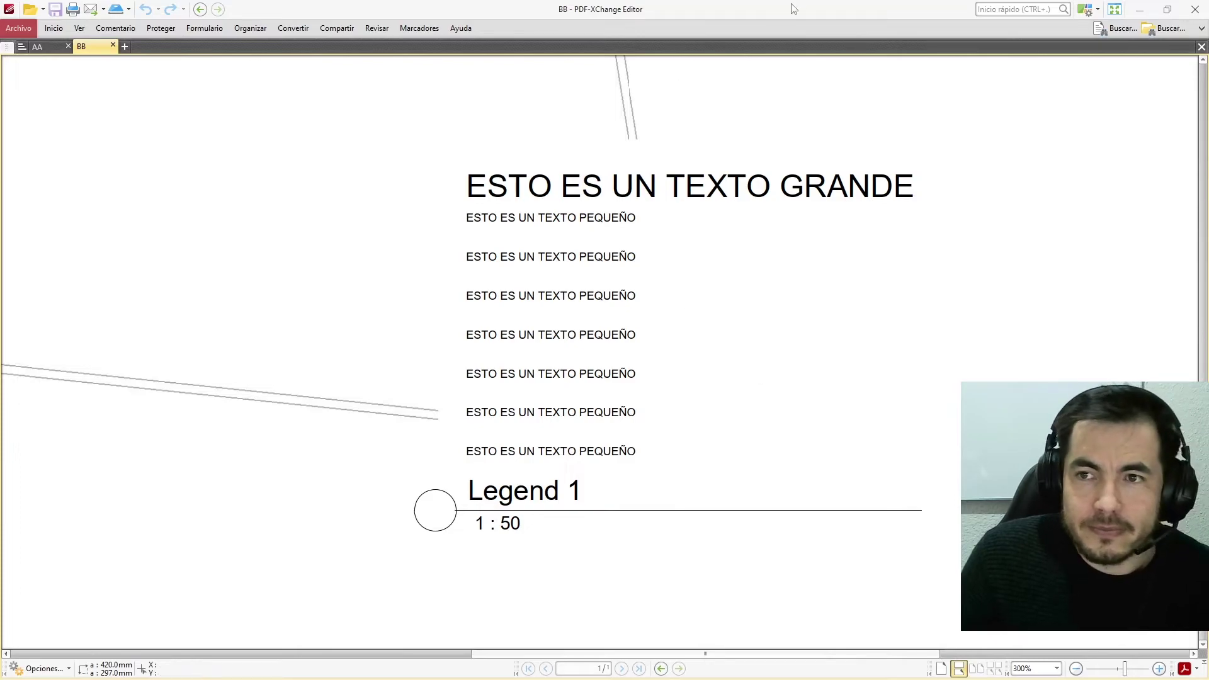
{"action": "left_click", "coordinate": [1140, 11]}
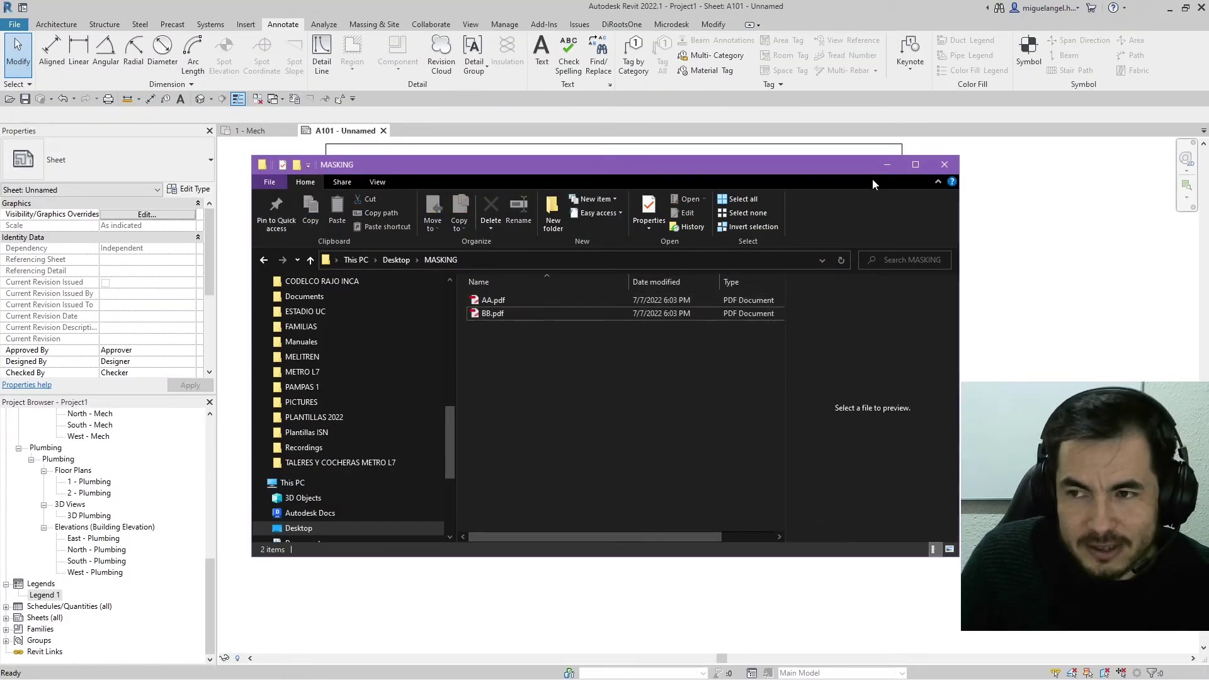
Back on sheet A101, change the Legend 1 viewport's type to No Title.
{"action": "left_click", "coordinate": [887, 165]}
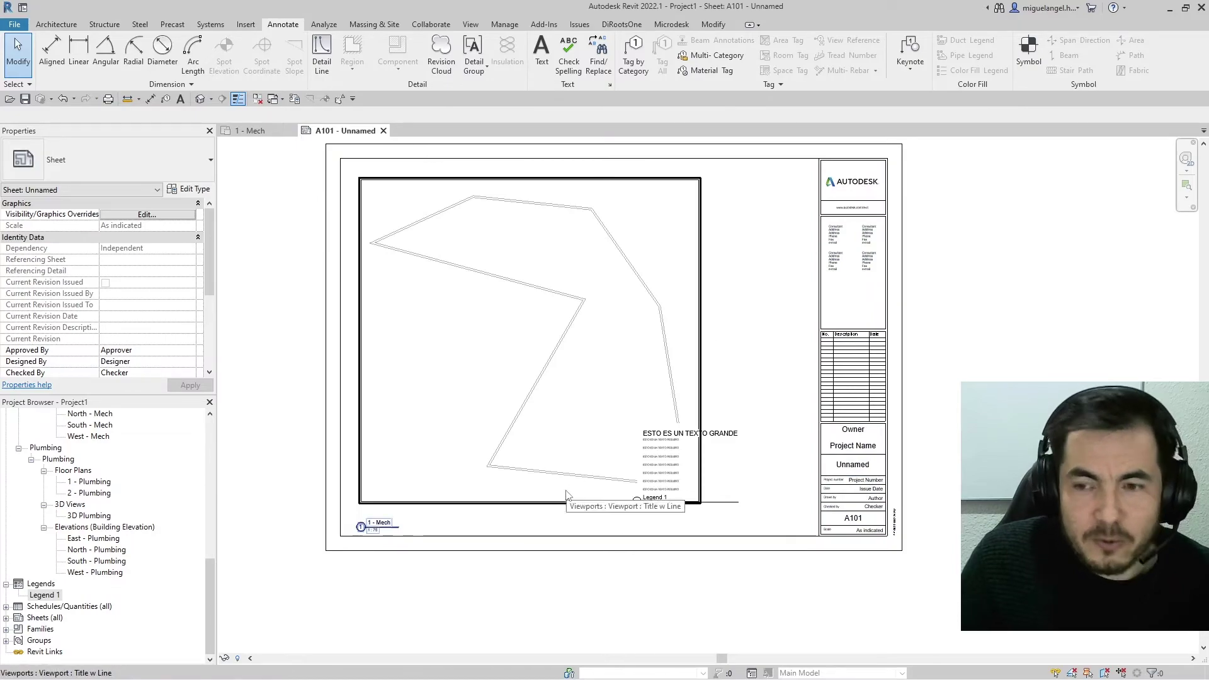
{"action": "scroll", "coordinate": [707, 535], "scroll_direction": "up", "scroll_amount": 3}
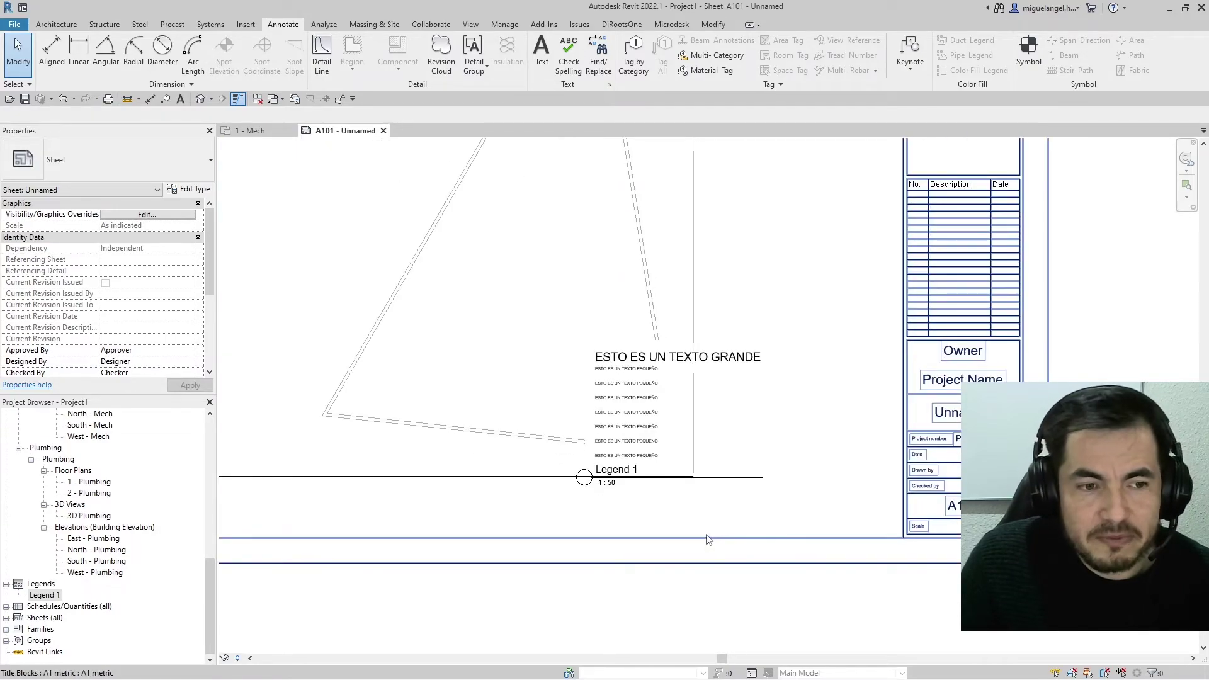
{"action": "left_click", "coordinate": [679, 455]}
{"action": "left_click", "coordinate": [152, 152]}
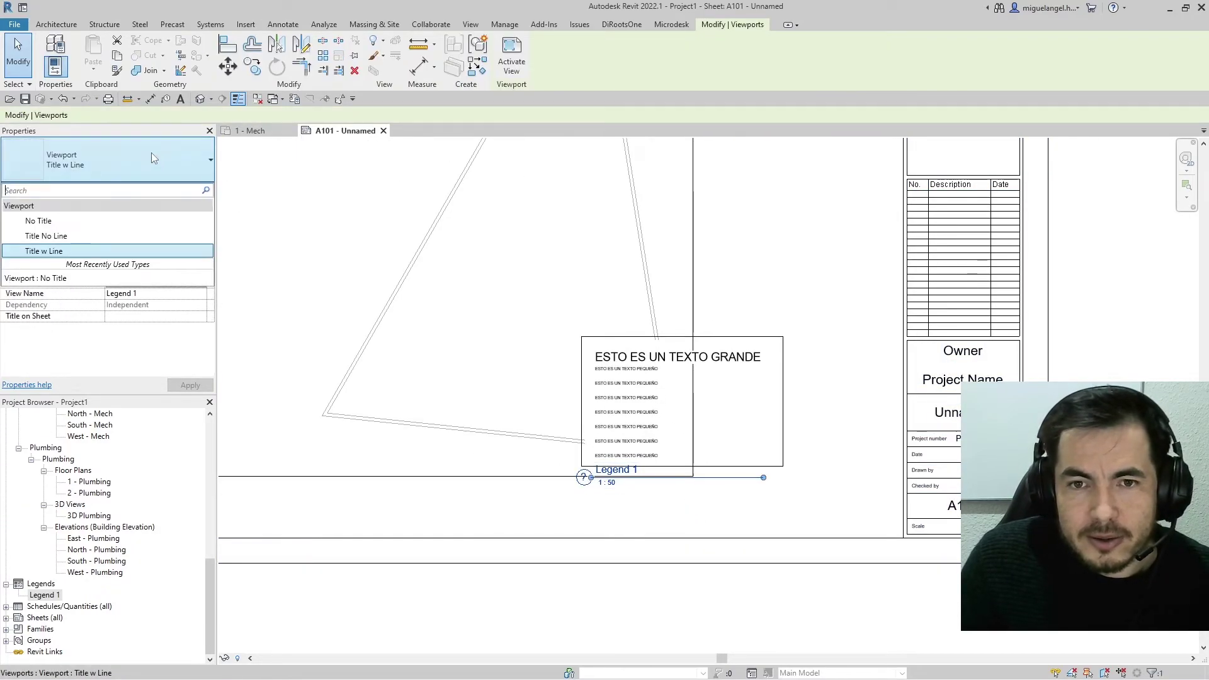
{"action": "left_click", "coordinate": [38, 222]}
{"action": "left_click", "coordinate": [685, 585]}
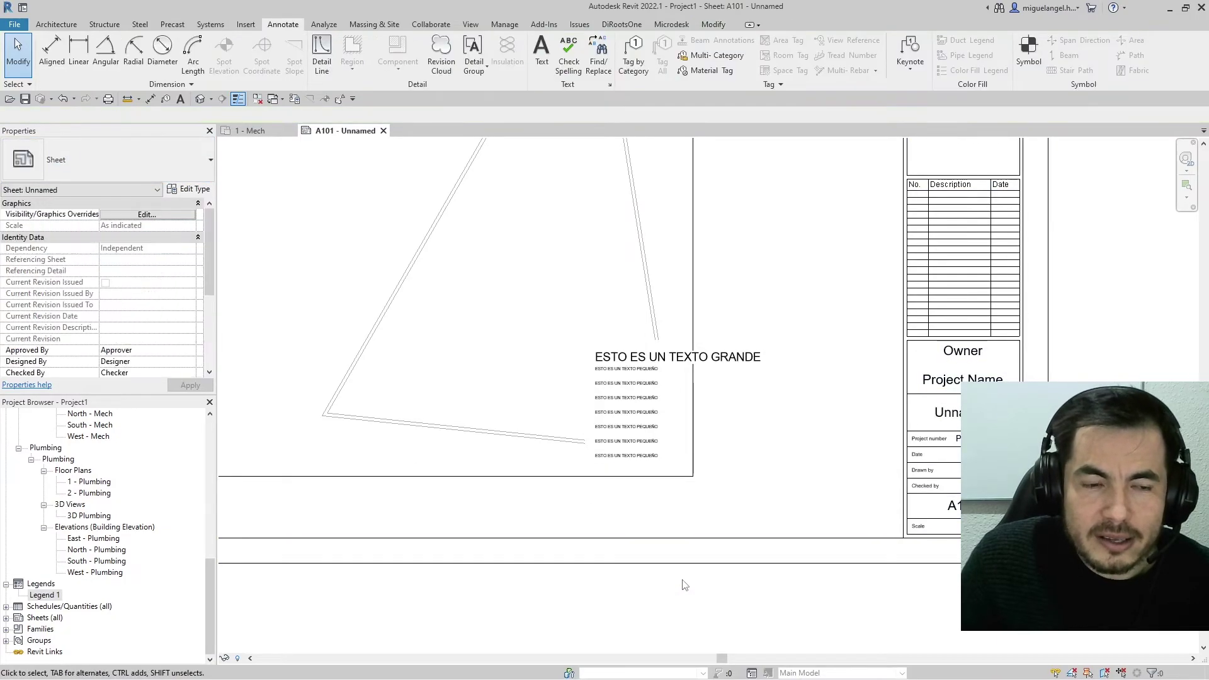
{"action": "scroll", "coordinate": [680, 587], "scroll_direction": "down", "scroll_amount": 2}
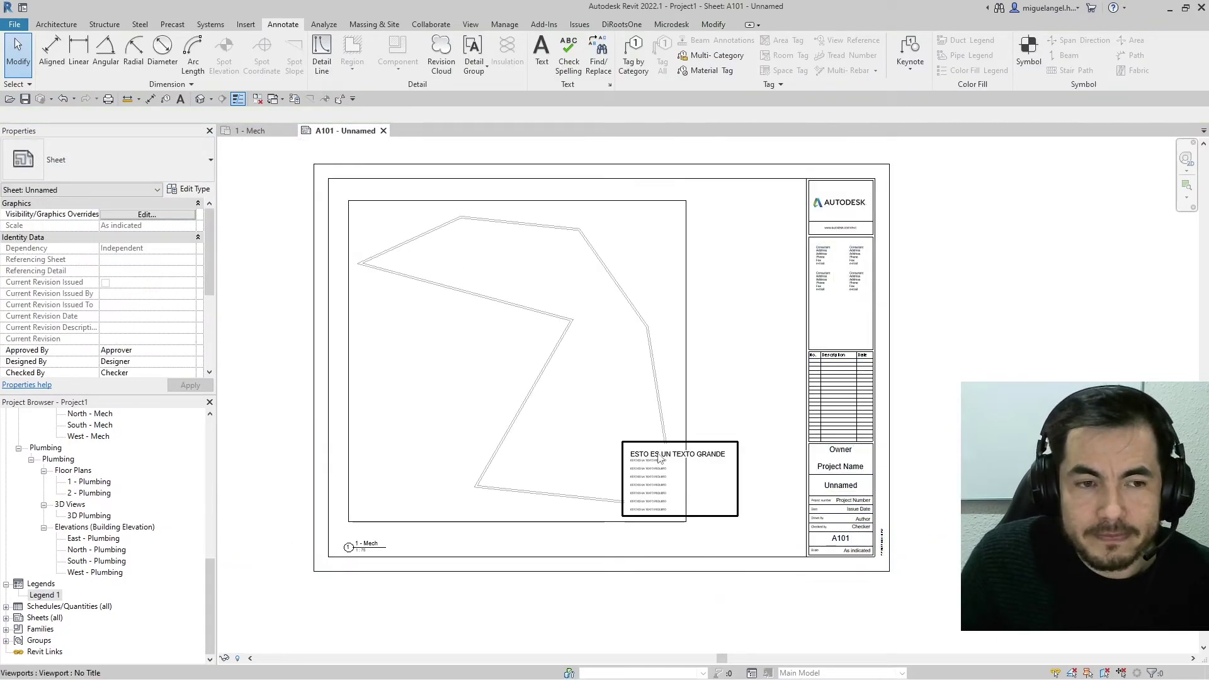